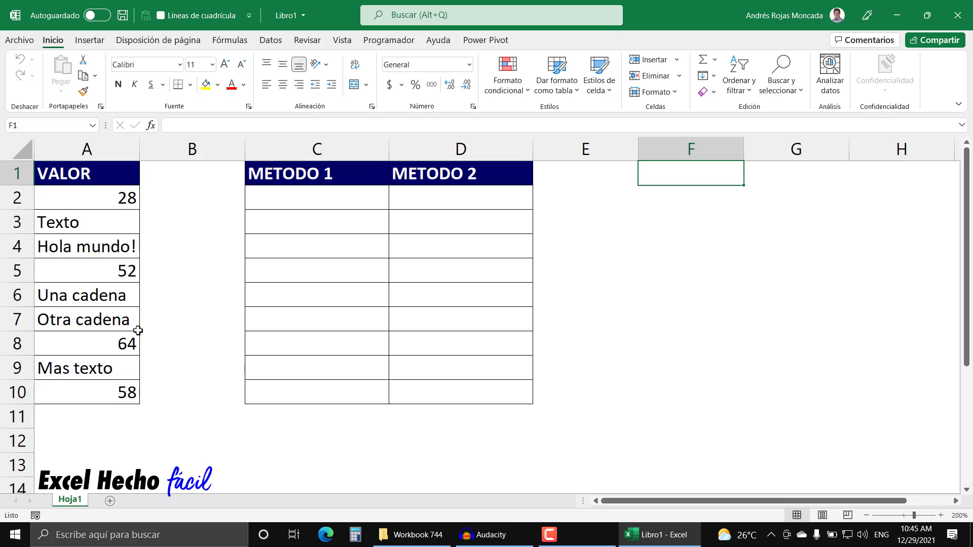
# Type the example labels 'A2 = 28' and 'A3=Texto' in F2:F3, then clear them.
pyautogui.click(684, 199)
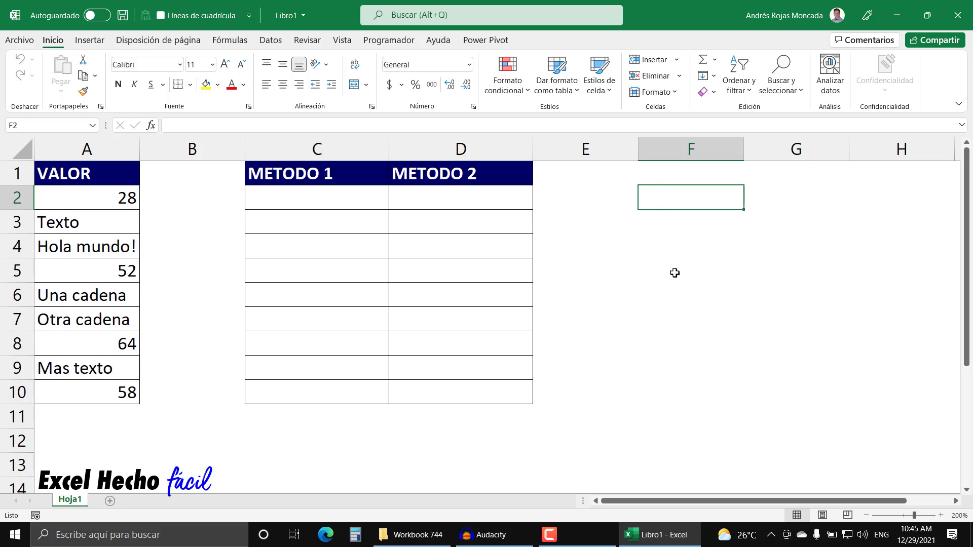
pyautogui.write('A2 = ')
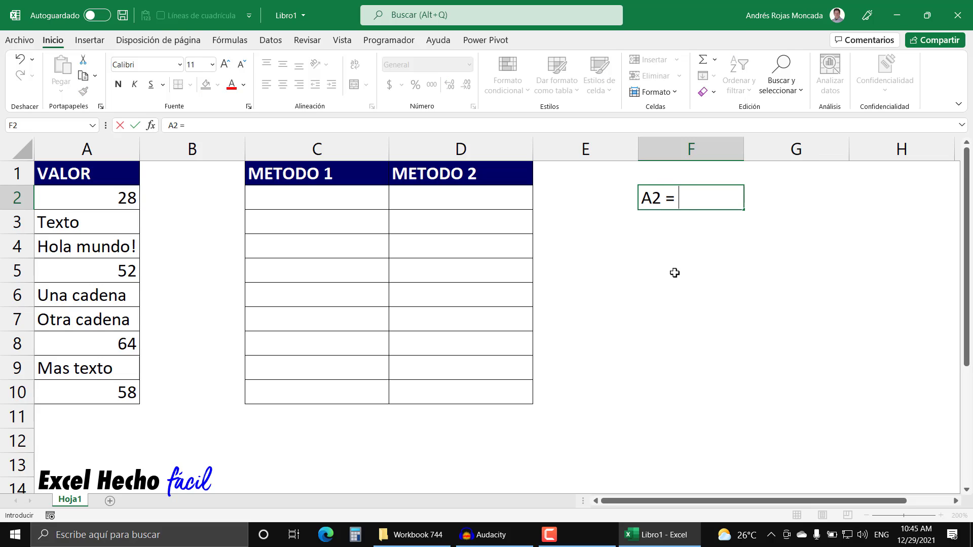
pyautogui.write('28')
pyautogui.press('Return')
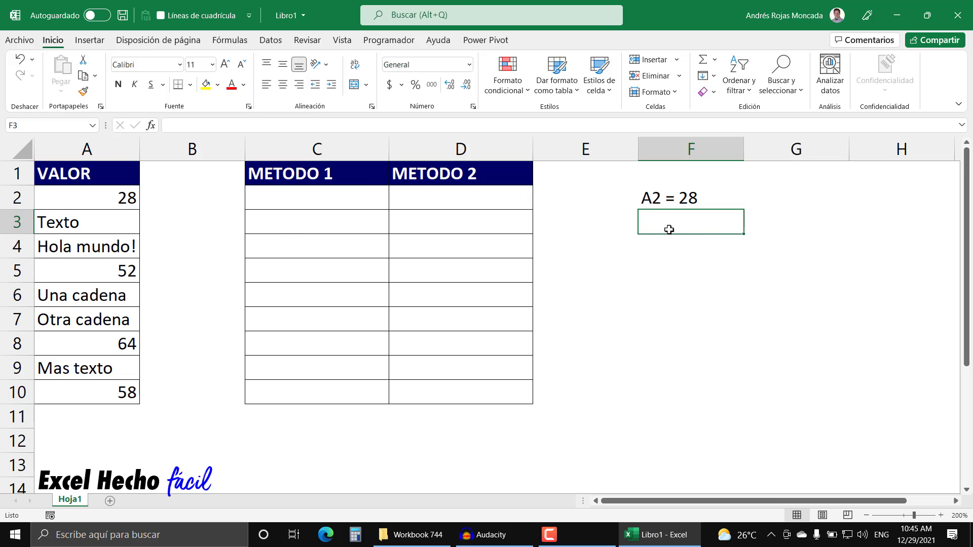
pyautogui.click(14, 223)
pyautogui.click(682, 222)
pyautogui.write('A3=')
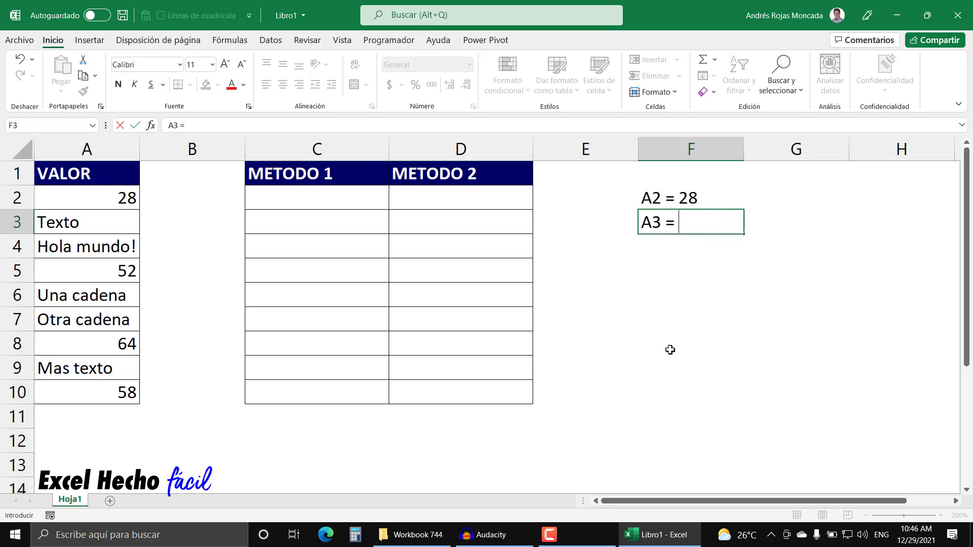
pyautogui.write('Texz')
pyautogui.write('to')
pyautogui.press('BackSpace')
pyautogui.press('BackSpace')
pyautogui.press('BackSpace')
pyautogui.write('to')
pyautogui.press('Return')
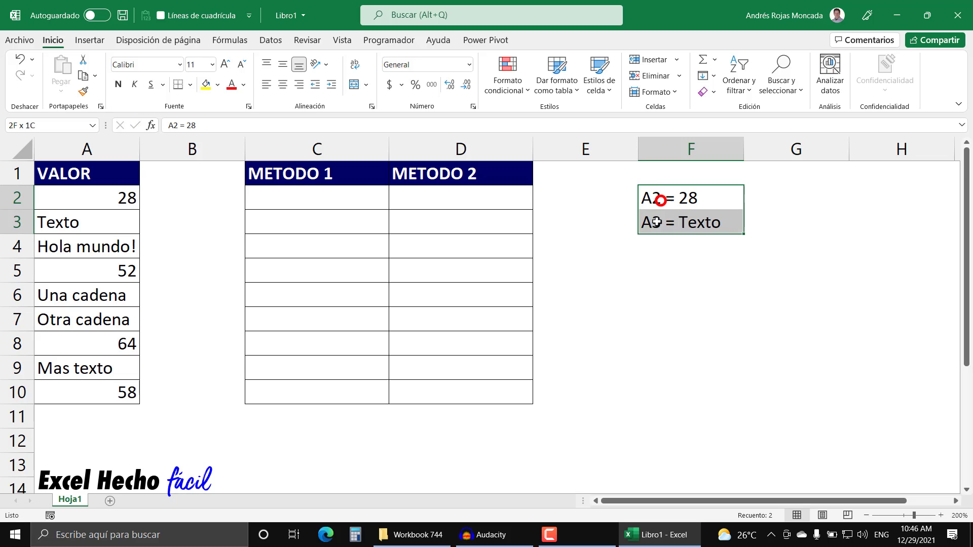
pyautogui.click(655, 200)
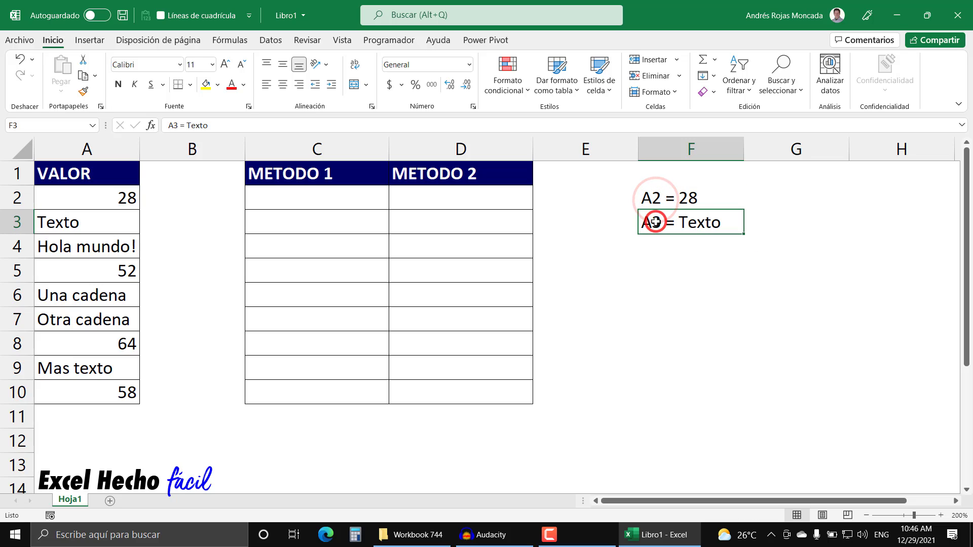
pyautogui.moveTo(656, 200); pyautogui.dragTo(662, 215)
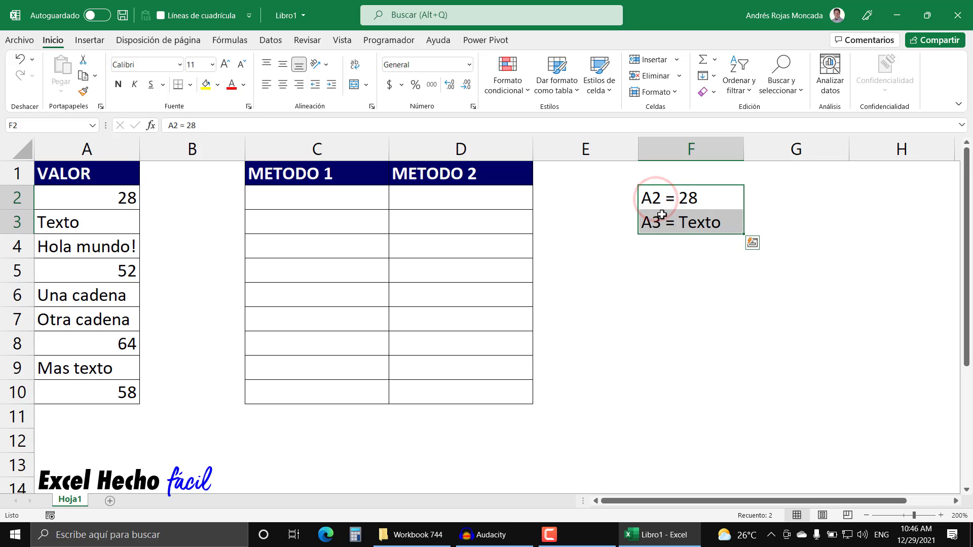
pyautogui.press('Delete')
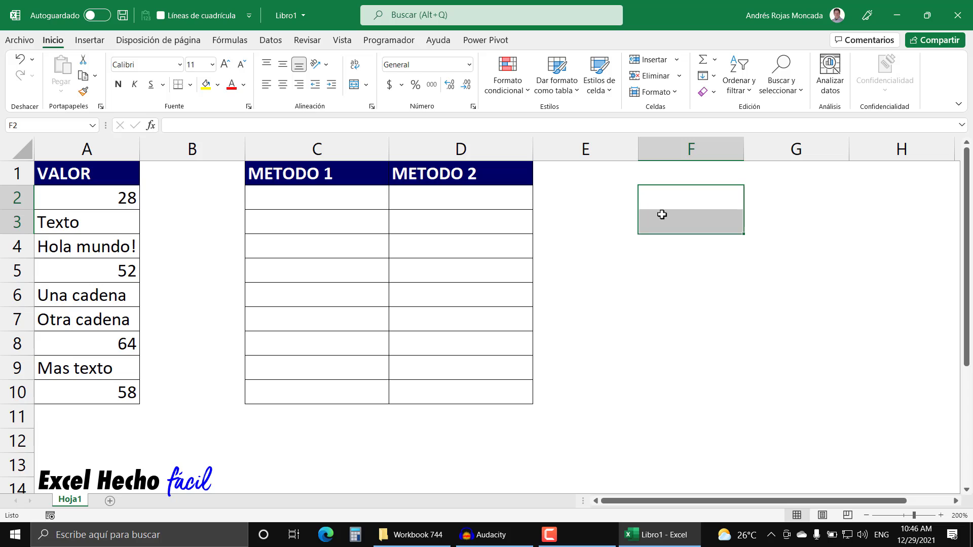
# Enter =DIRECCION(FILA(A2),COLUMNA(A2)) in cell C2.
pyautogui.click(318, 196)
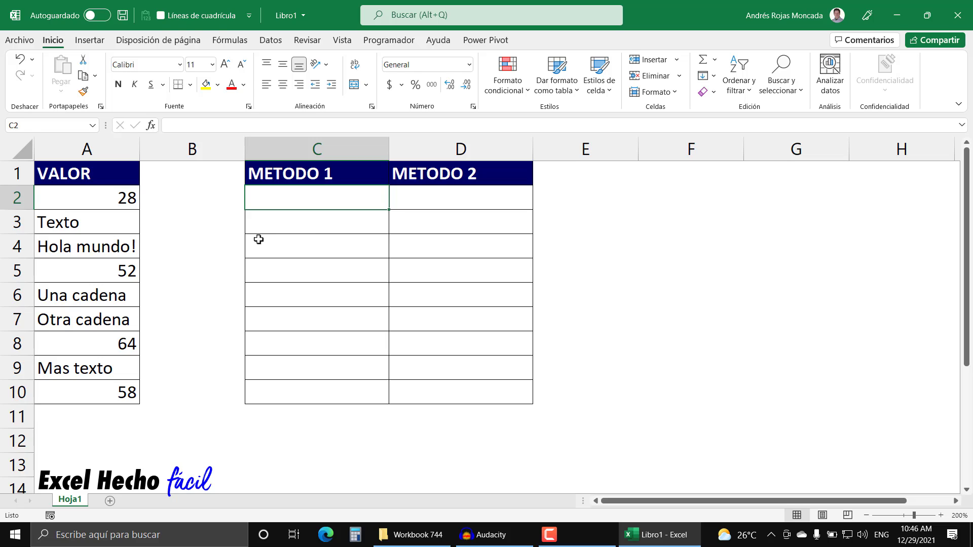
pyautogui.write('=dire')
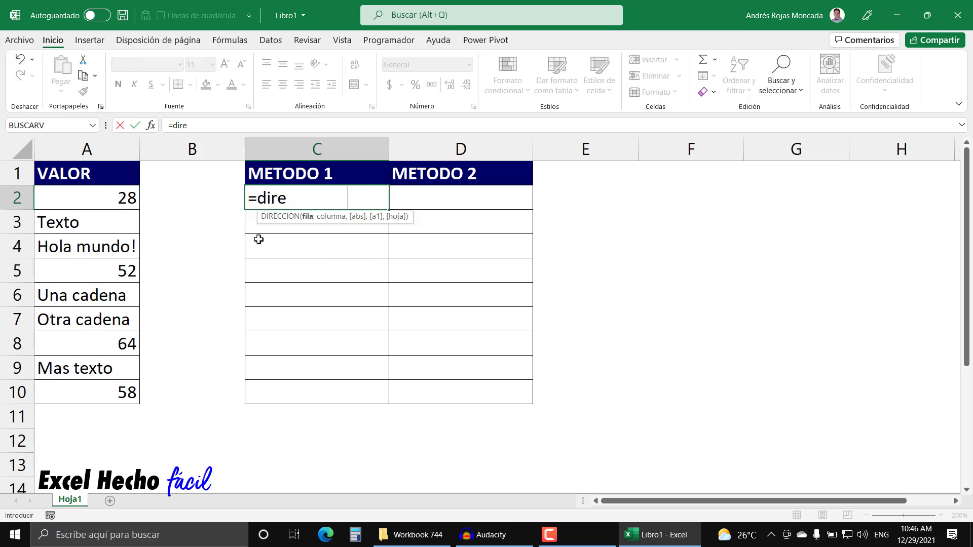
pyautogui.press('Tab')
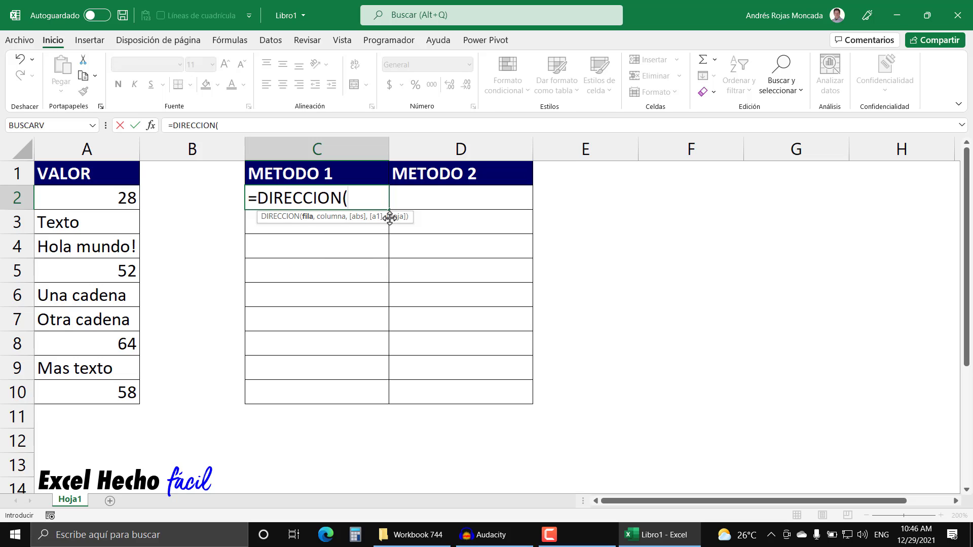
pyautogui.moveTo(391, 217); pyautogui.dragTo(375, 249)
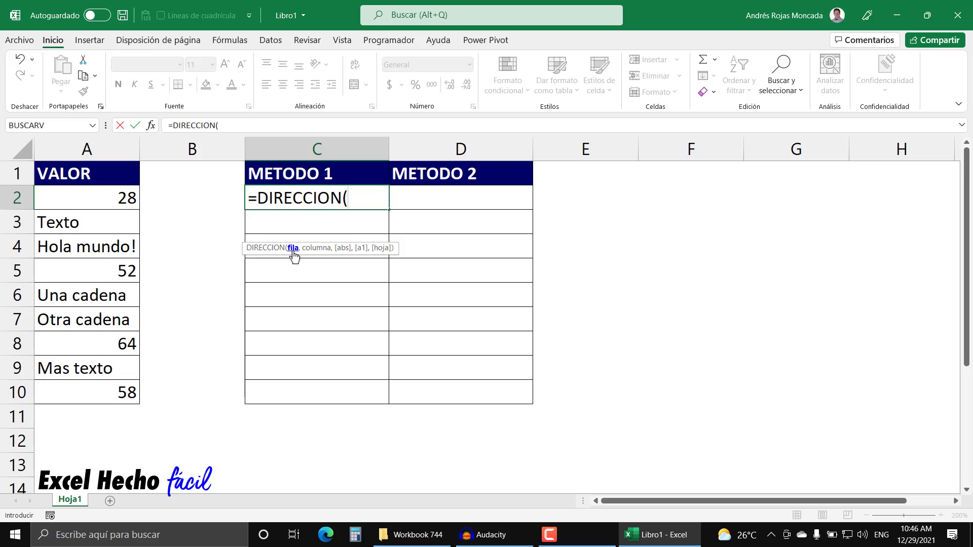
pyautogui.write('fil')
pyautogui.press('Tab')
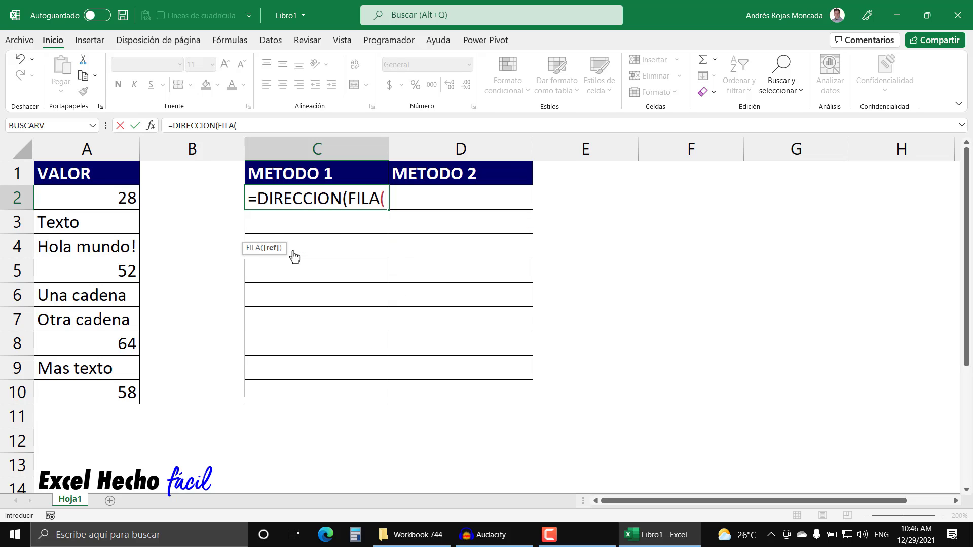
pyautogui.click(119, 204)
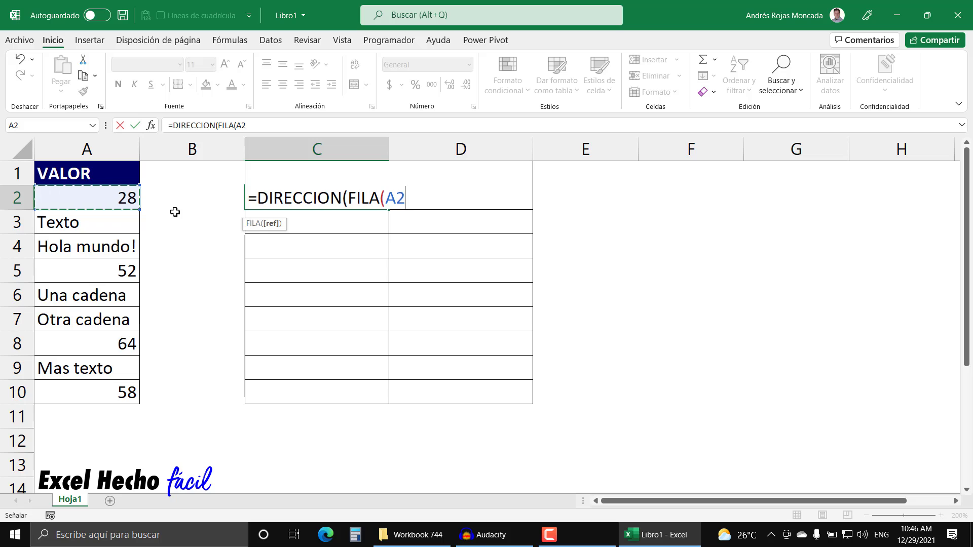
pyautogui.write(')')
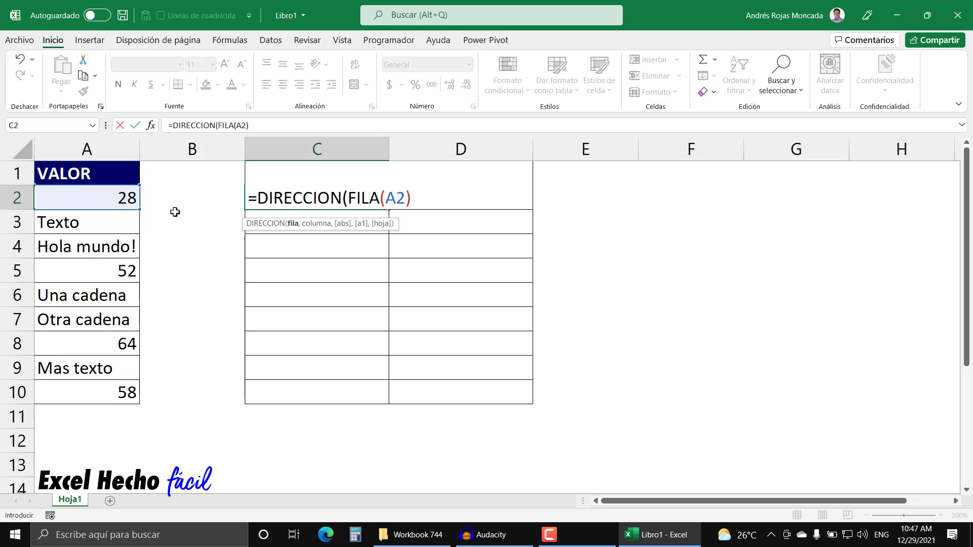
pyautogui.write(',')
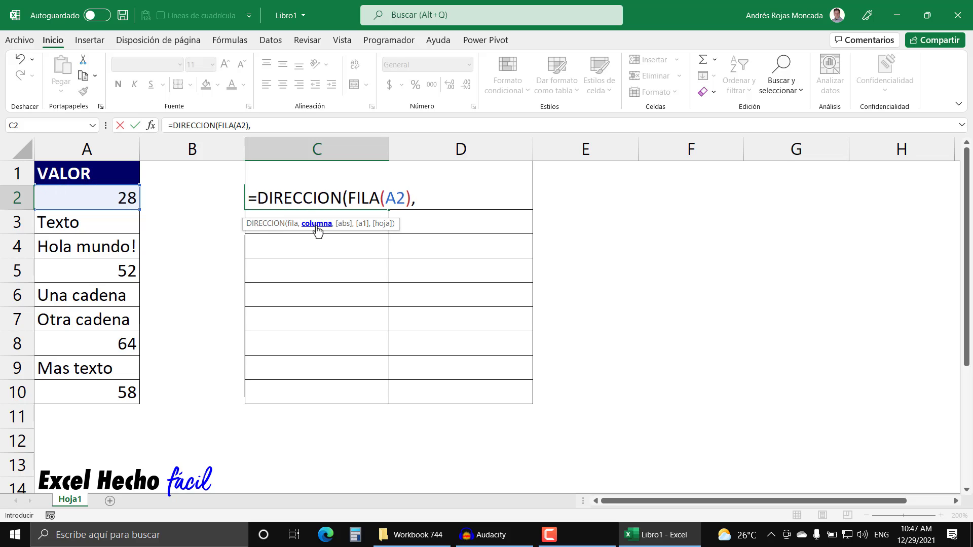
pyautogui.write('colum')
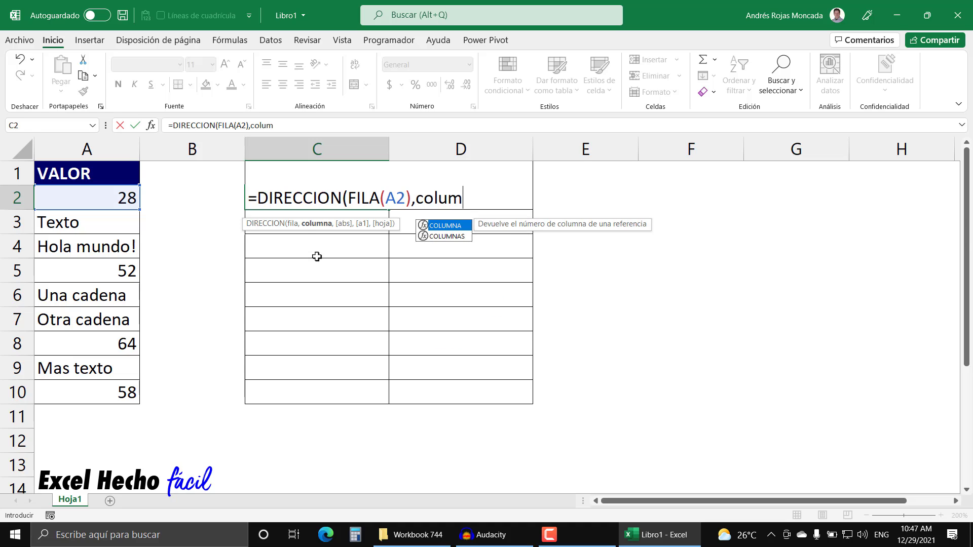
pyautogui.press('Tab')
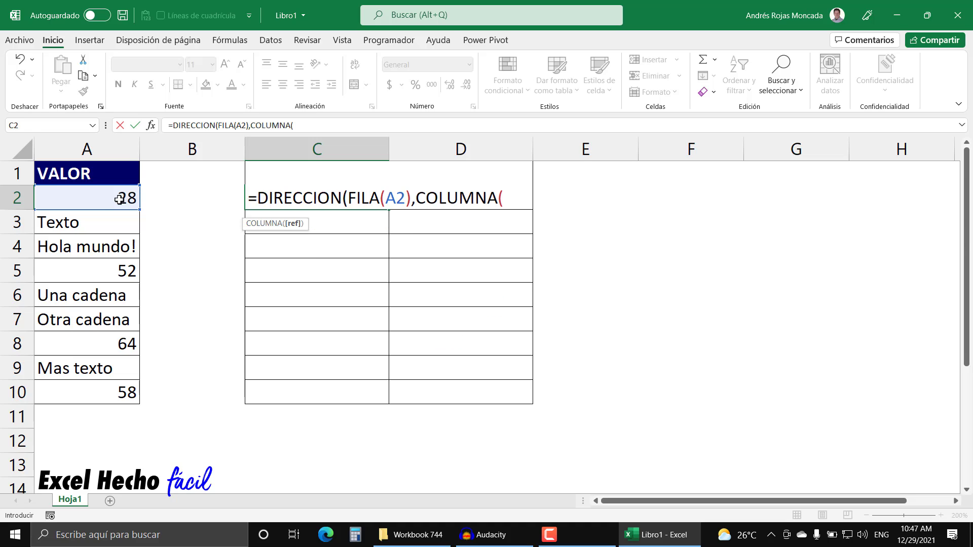
pyautogui.click(118, 199)
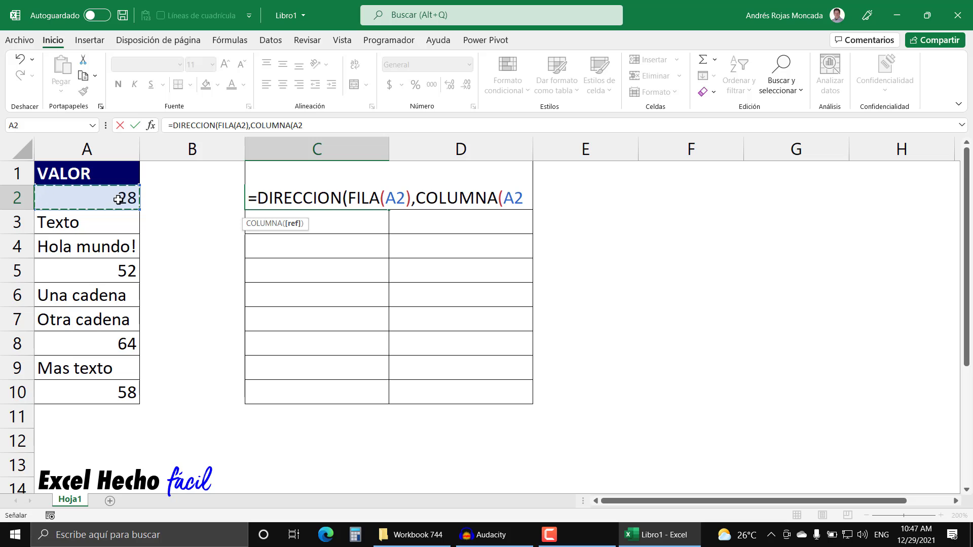
pyautogui.write('))')
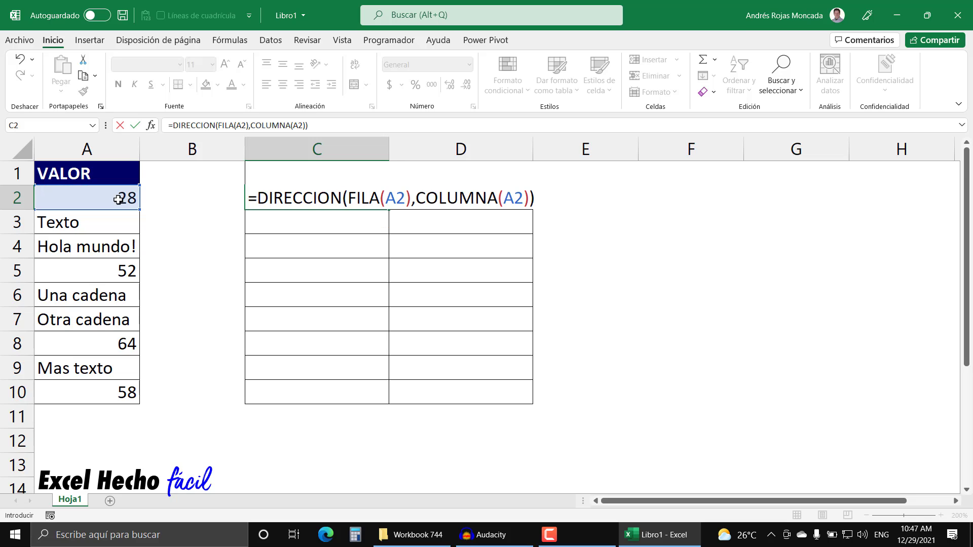
pyautogui.press('Return')
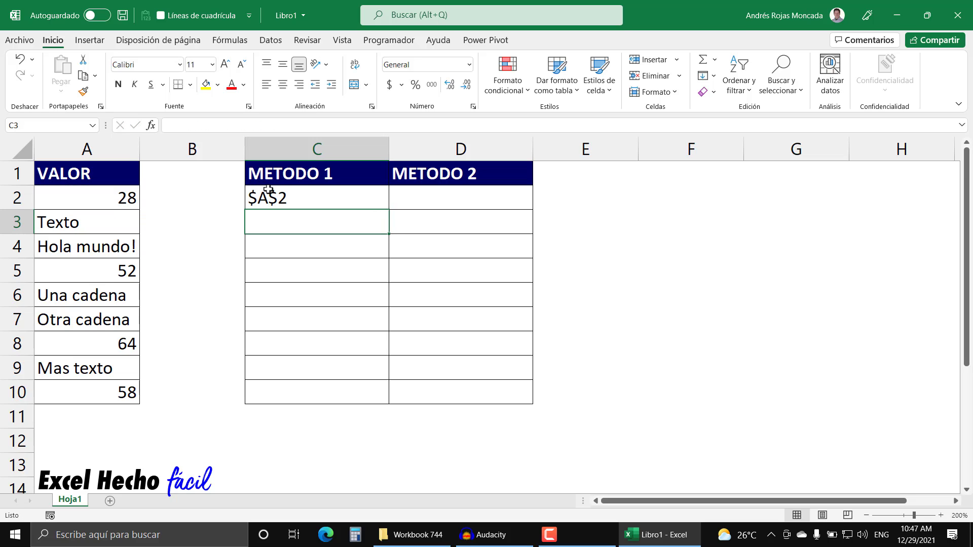
# Fill the C2 formula down to C10 and compare it with the VALOR cells A2:A10.
pyautogui.click(266, 194)
pyautogui.moveTo(388, 209); pyautogui.dragTo(388, 403)
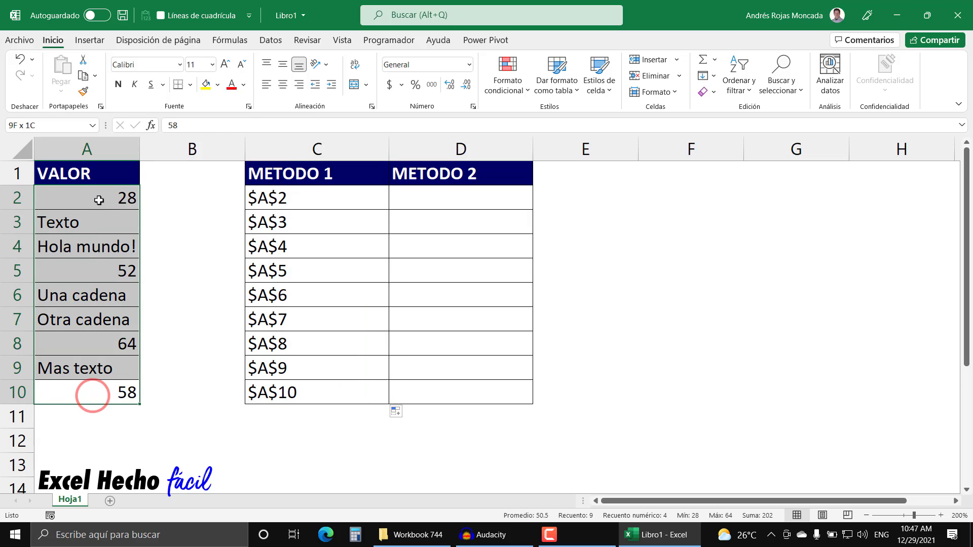
pyautogui.moveTo(90, 392); pyautogui.dragTo(122, 198)
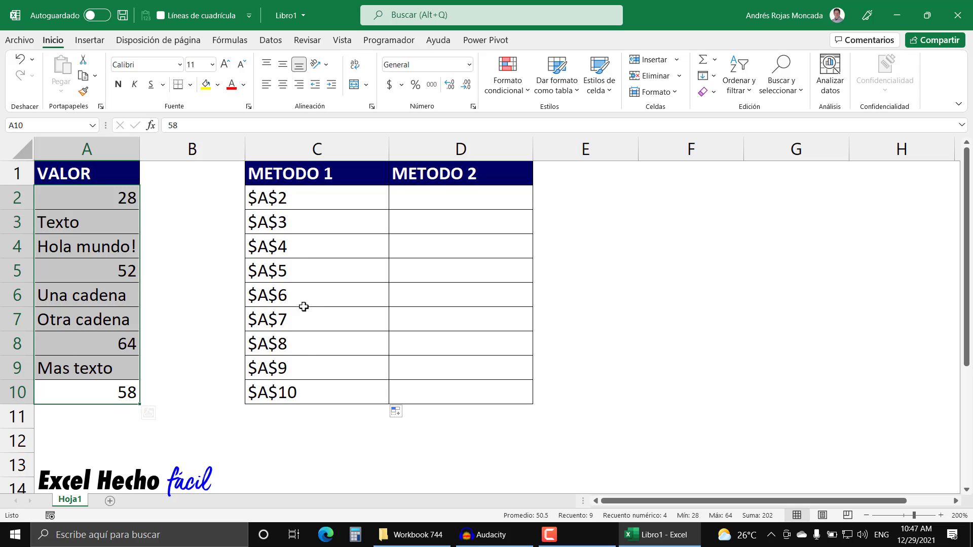
# Add the relative type 4 so C2 reads =DIRECCION(FILA(A2),COLUMNA(A2),4).
pyautogui.click(307, 207)
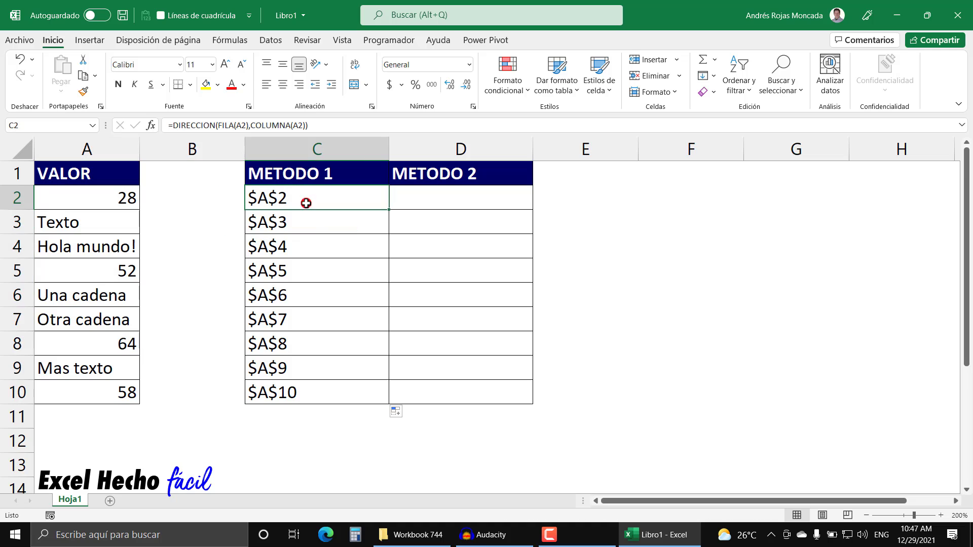
pyautogui.press('F2')
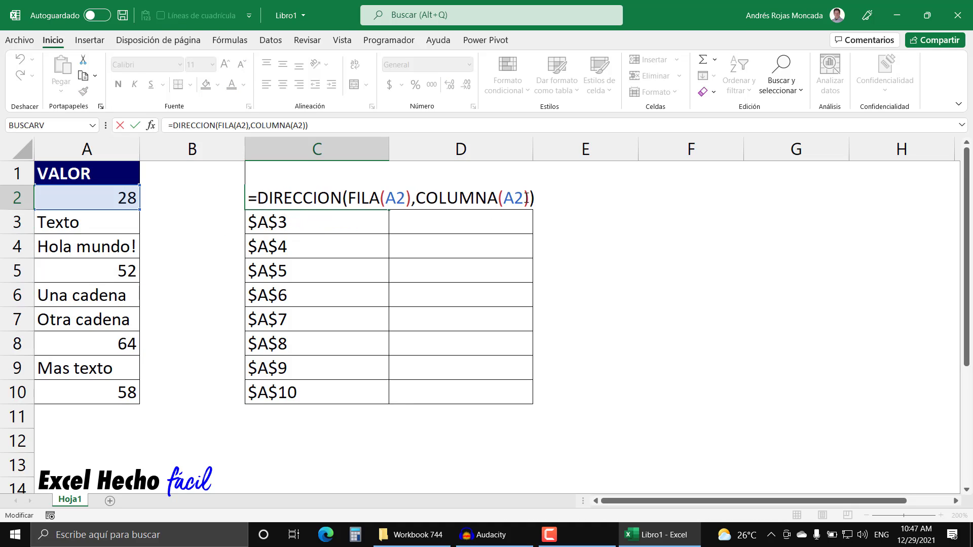
pyautogui.click(530, 198)
pyautogui.write(',')
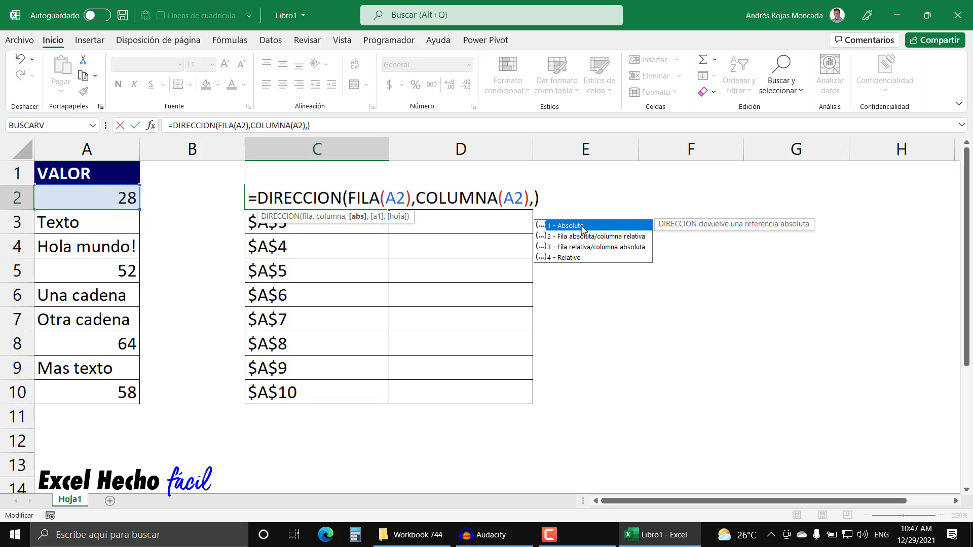
pyautogui.click(581, 258)
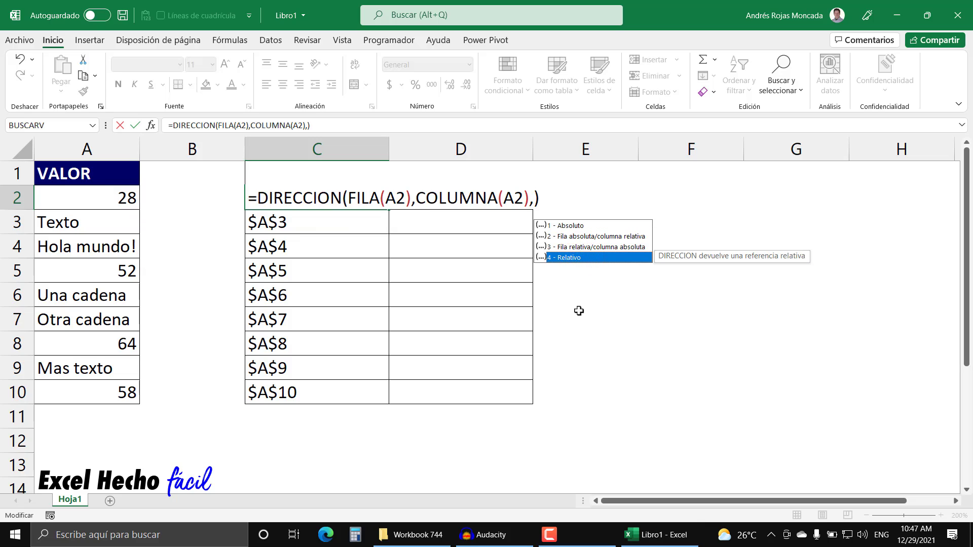
pyautogui.press('Tab')
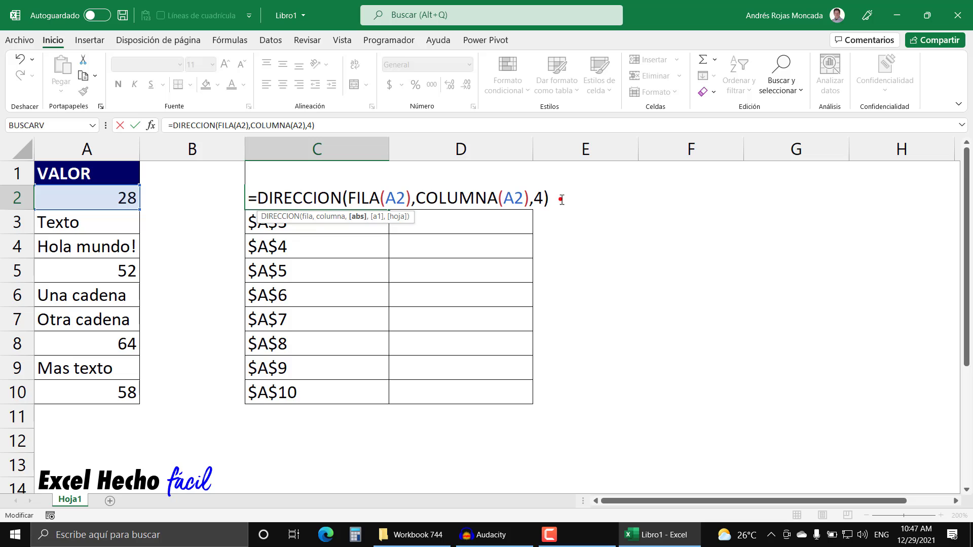
pyautogui.click(561, 199)
pyautogui.press('Return')
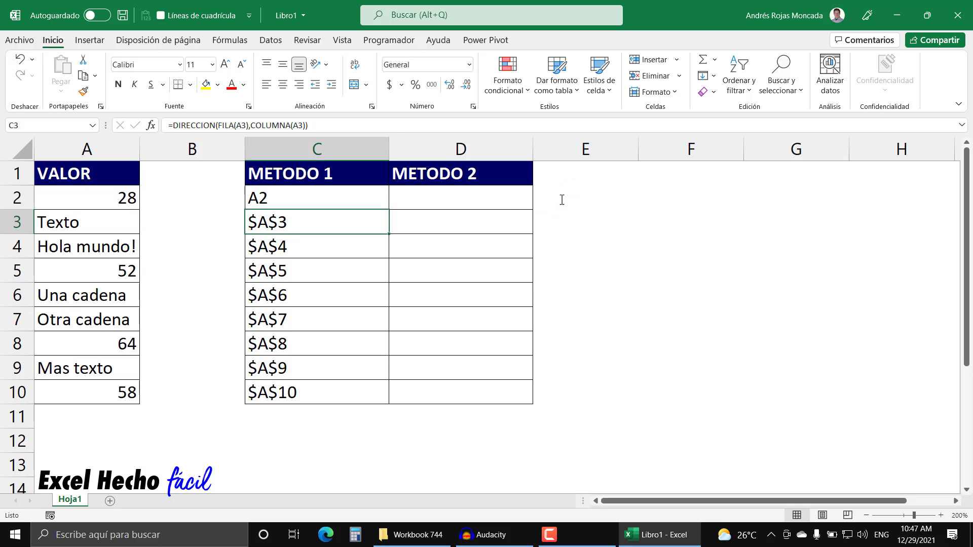
# Fill C2's formula down to C10 and select the resulting addresses A2 through A10.
pyautogui.click(352, 202)
pyautogui.doubleClick(389, 210)
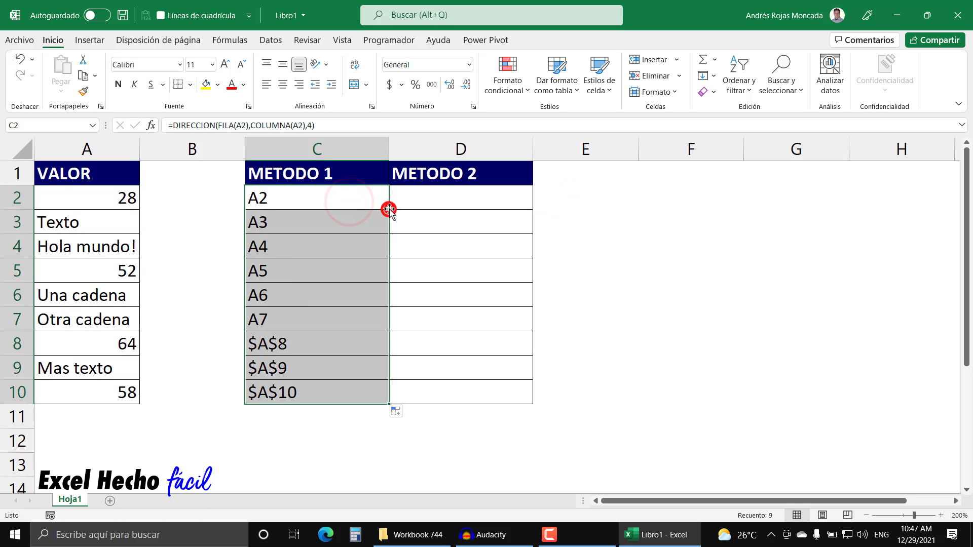
pyautogui.moveTo(304, 197); pyautogui.dragTo(306, 393)
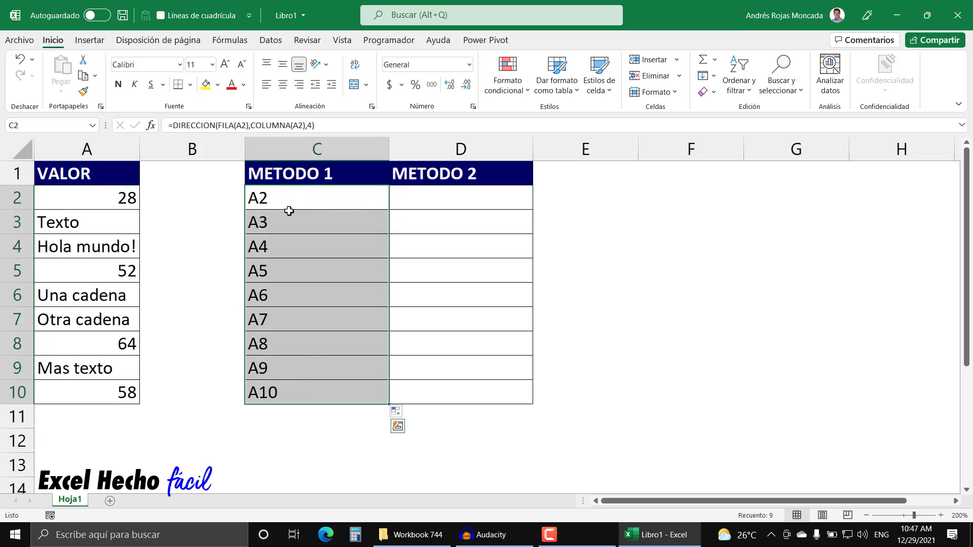
pyautogui.click(287, 201)
pyautogui.moveTo(287, 201); pyautogui.dragTo(284, 388)
# Append &" = "&A2 to the DIRECCION formula in C2.
pyautogui.moveTo(131, 196); pyautogui.dragTo(130, 390)
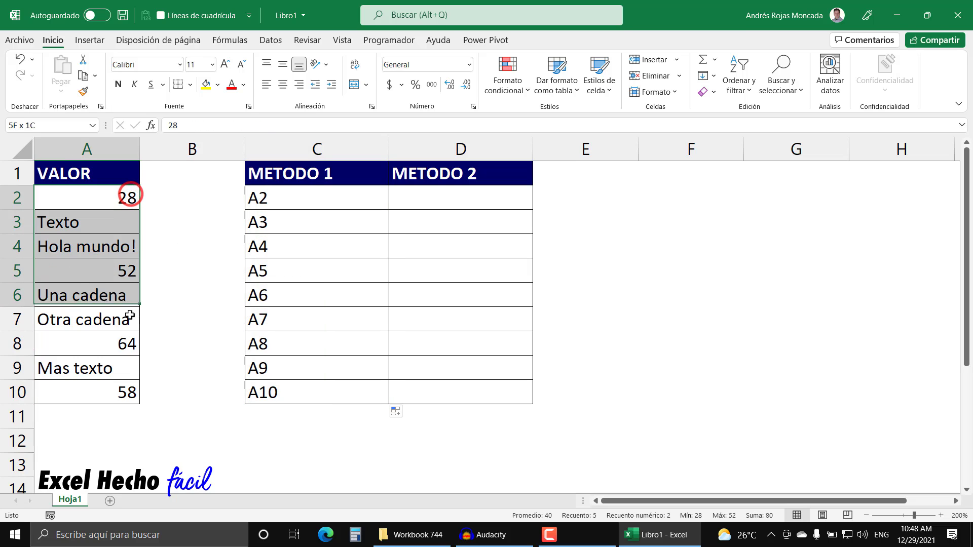
pyautogui.click(266, 196)
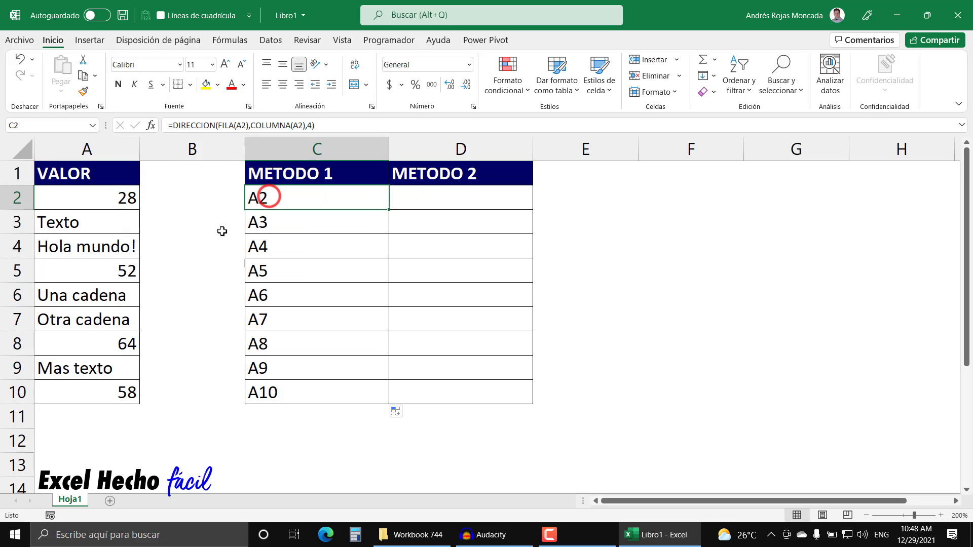
pyautogui.press('F2')
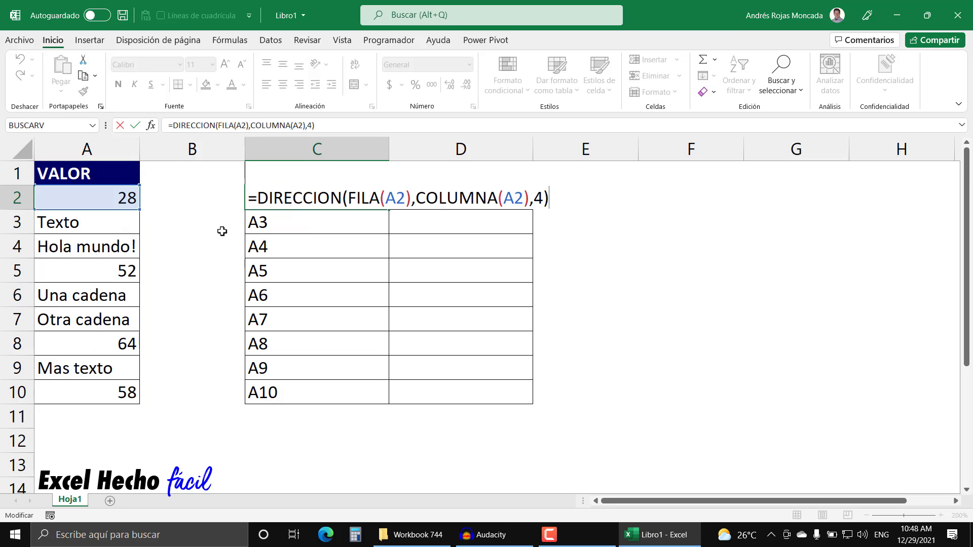
pyautogui.write('&" =""')
pyautogui.write('=')
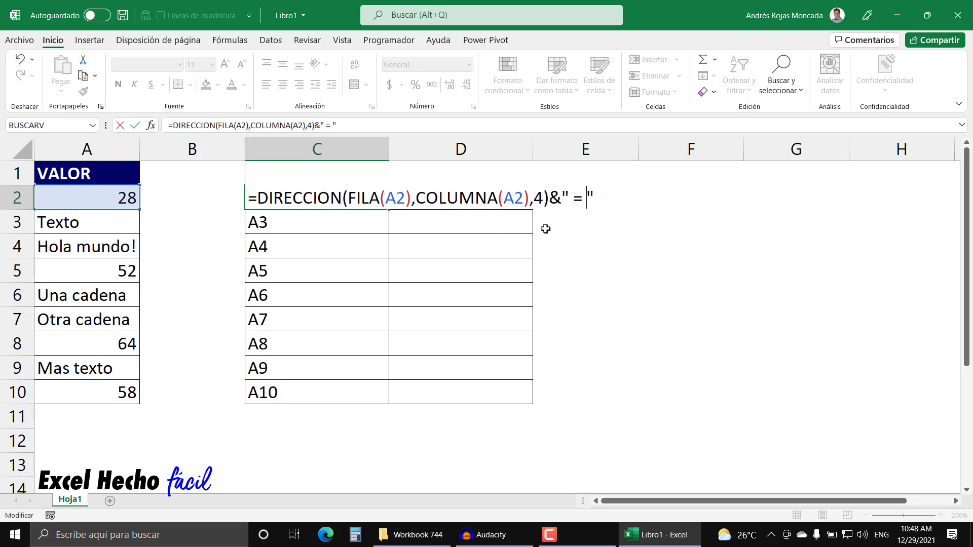
pyautogui.click(596, 198)
pyautogui.write('&')
pyautogui.click(108, 198)
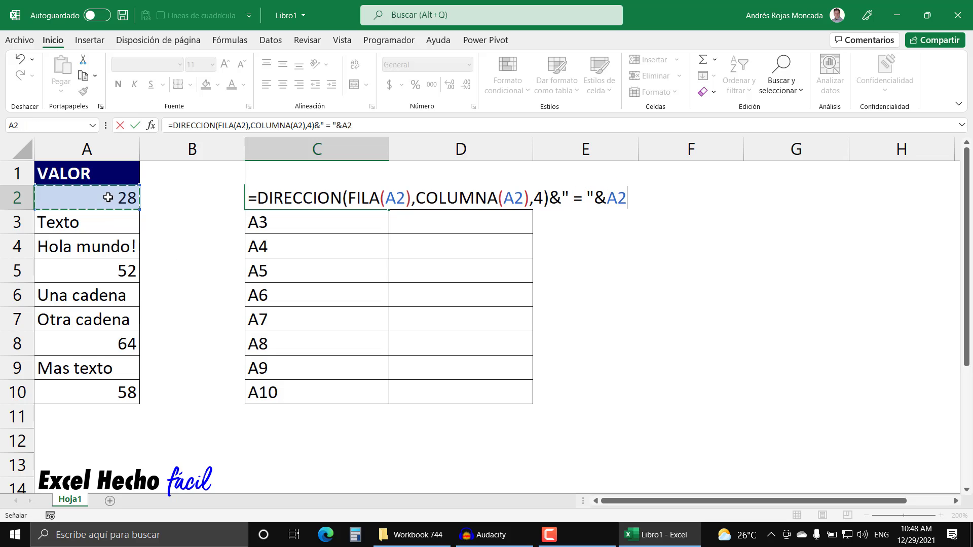
pyautogui.press('Return')
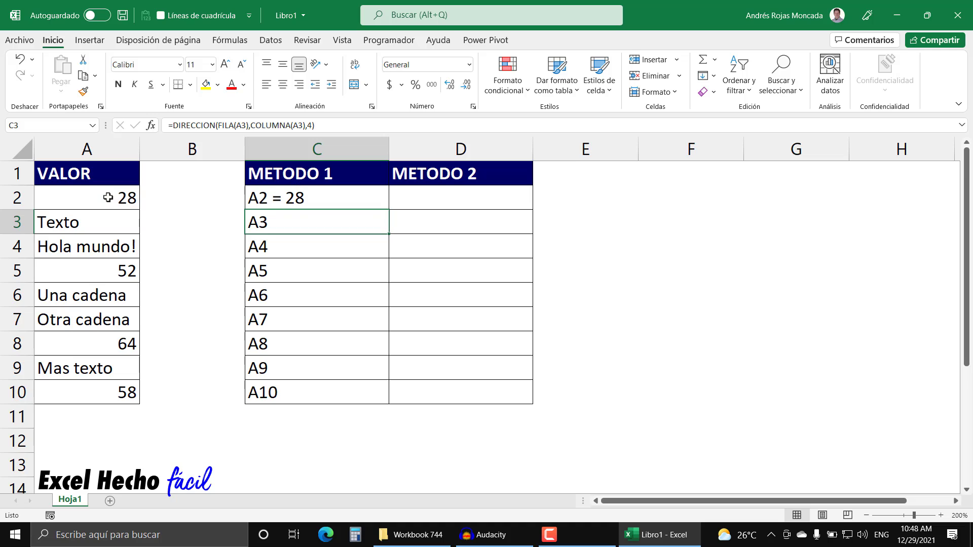
# Fill the label formula down C2:C10 and review C2's formula.
pyautogui.click(264, 196)
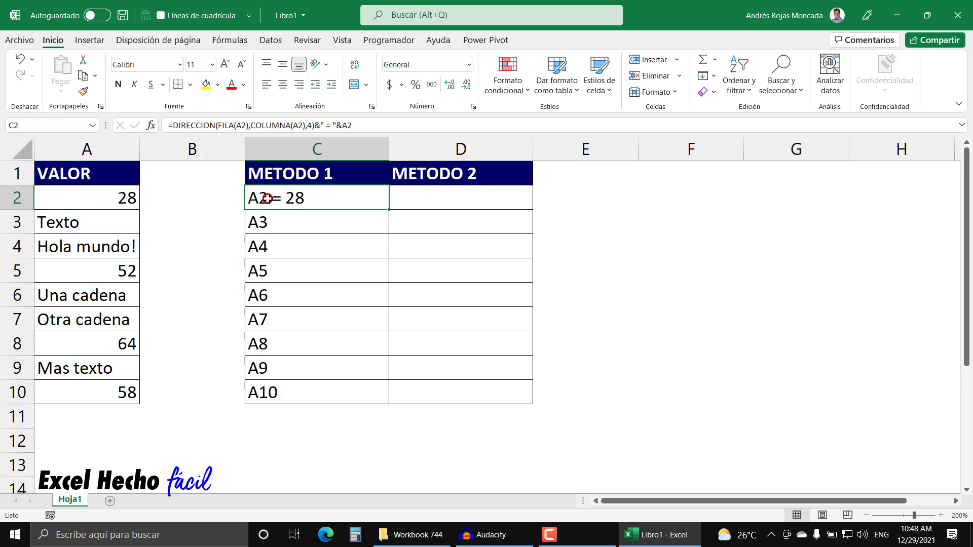
pyautogui.doubleClick(389, 211)
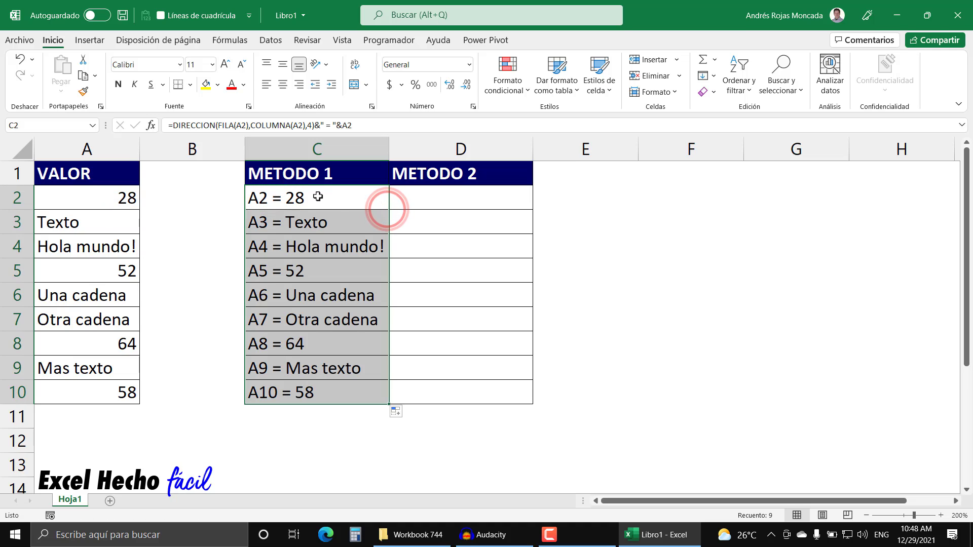
pyautogui.moveTo(298, 393)
pyautogui.mouseDown()
pyautogui.moveTo(311, 197)
pyautogui.moveTo(256, 393)
pyautogui.mouseUp()
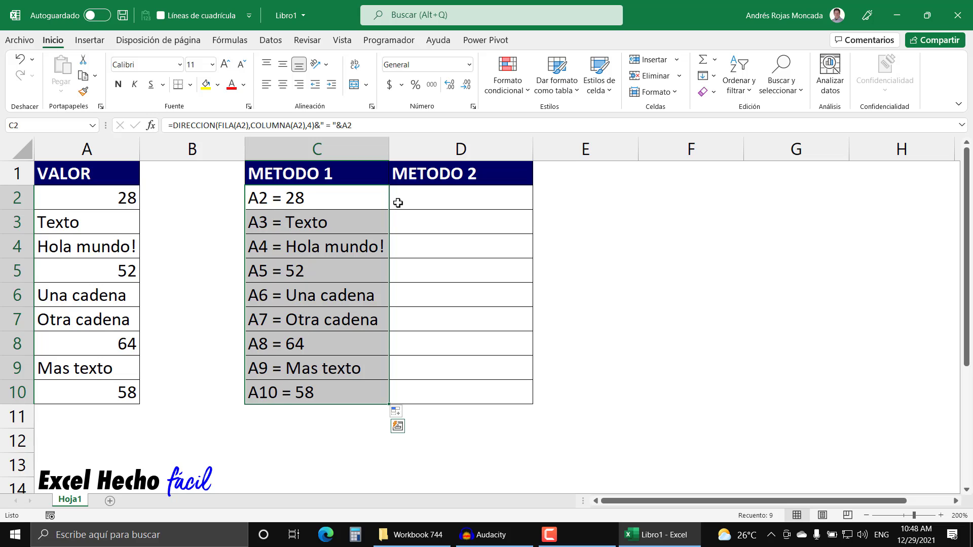
pyautogui.click(314, 199)
pyautogui.press('F2')
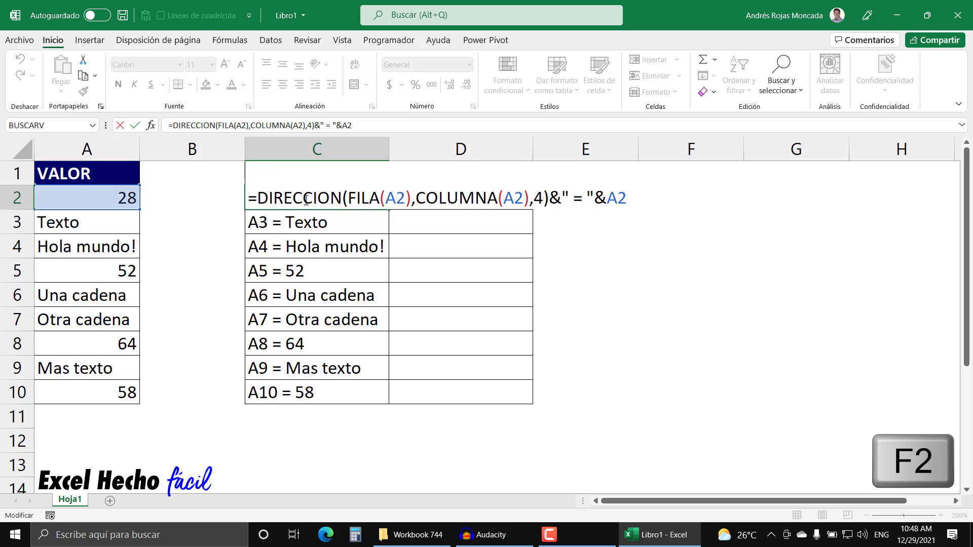
pyautogui.press('Escape')
pyautogui.click(417, 200)
# Begin a CELDA formula in D2, correcting the function name and opening parenthesis.
pyautogui.write('=')
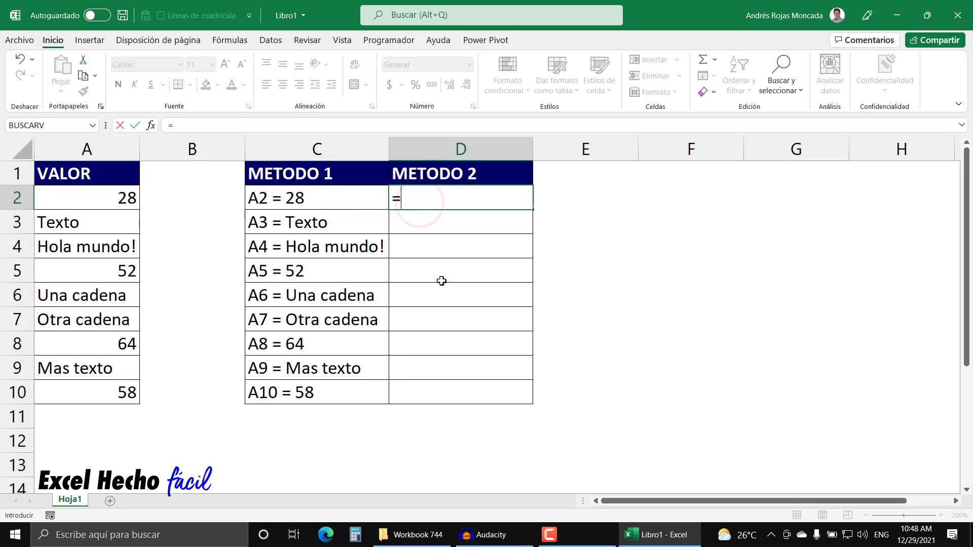
pyautogui.write('celd')
pyautogui.press('BackSpace')
pyautogui.press('BackSpace')
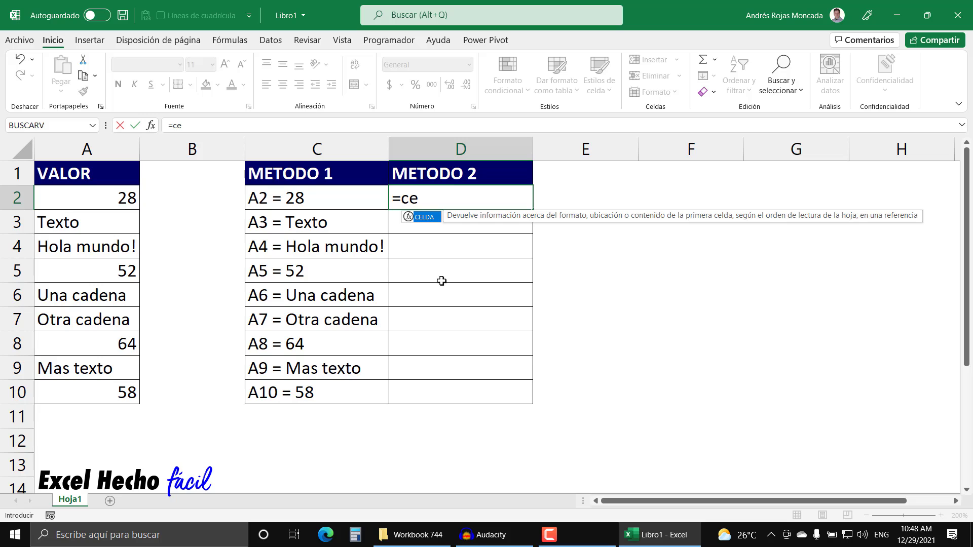
pyautogui.press('Tab')
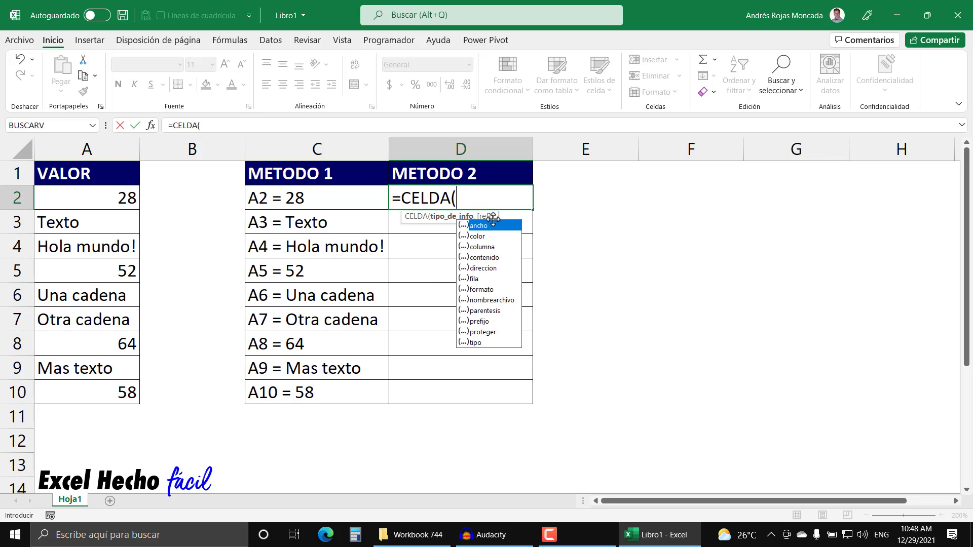
pyautogui.press('Escape')
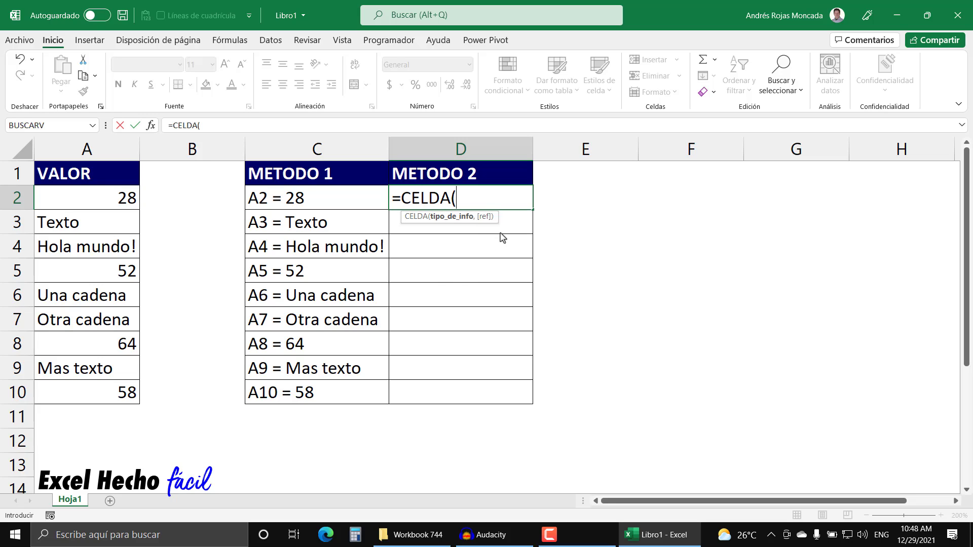
pyautogui.moveTo(498, 220); pyautogui.dragTo(691, 285)
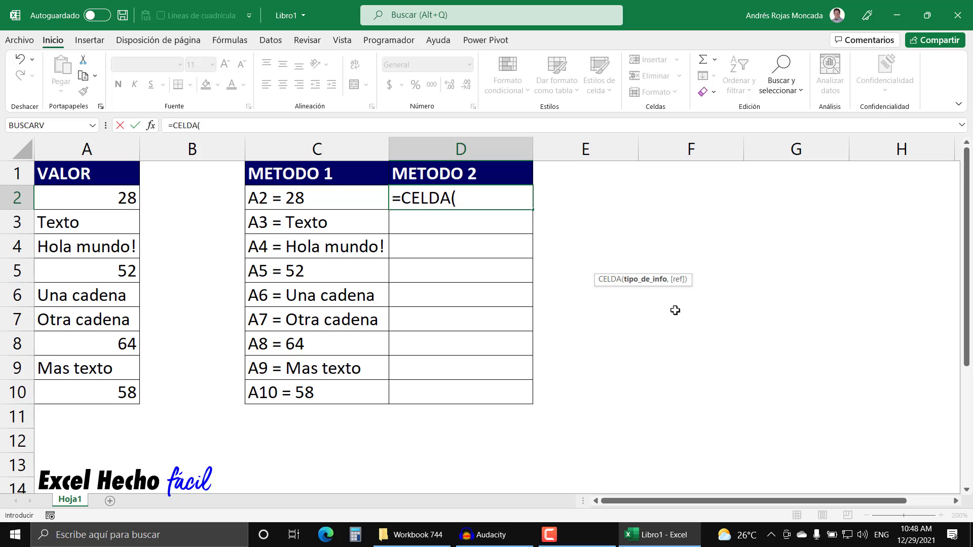
pyautogui.press('BackSpace')
pyautogui.write('9')
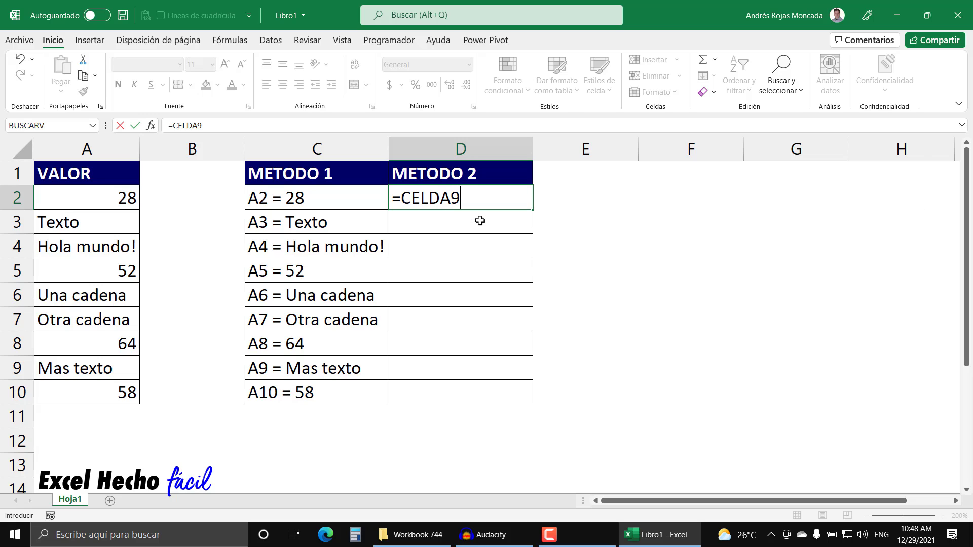
pyautogui.press('BackSpace')
pyautogui.write('(')
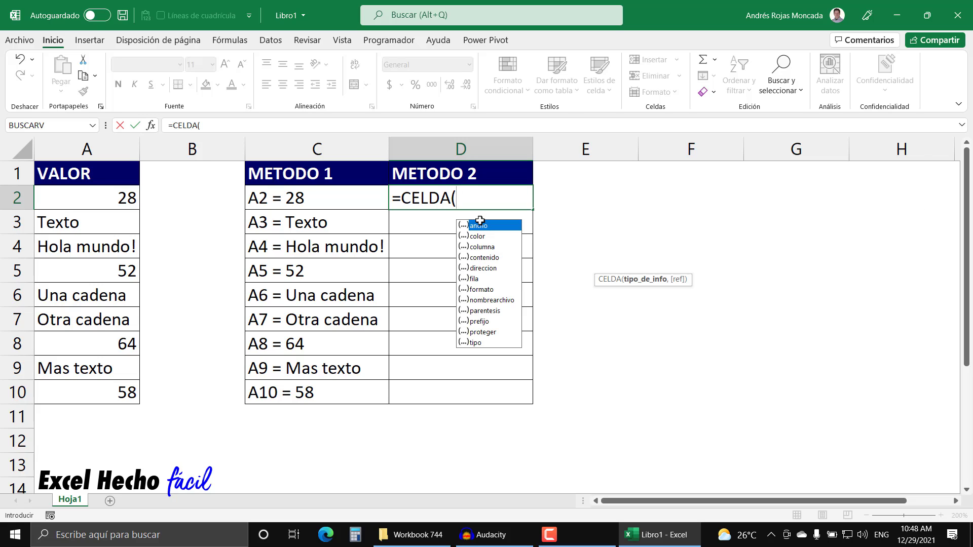
# Complete D2's formula as =CELDA("direccion",A2).
pyautogui.click(487, 269)
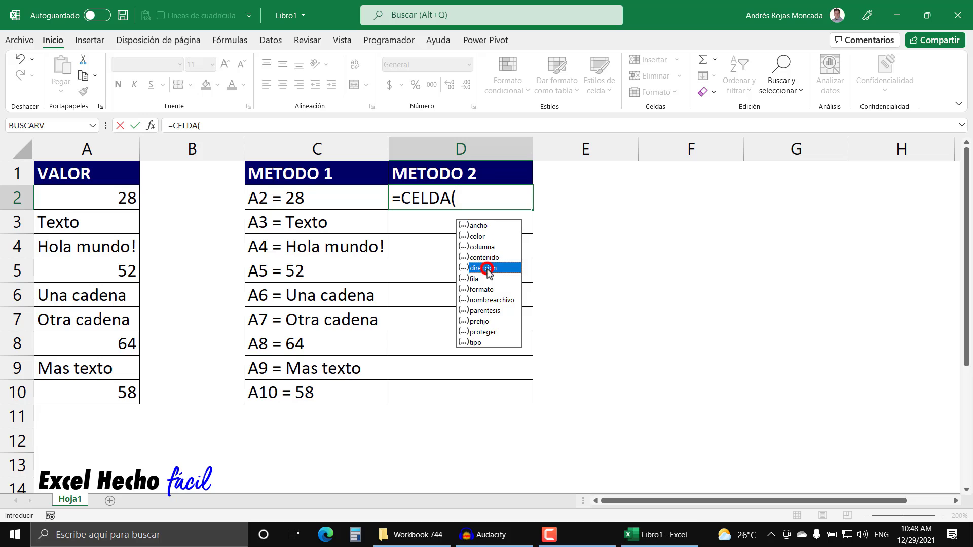
pyautogui.click(488, 270)
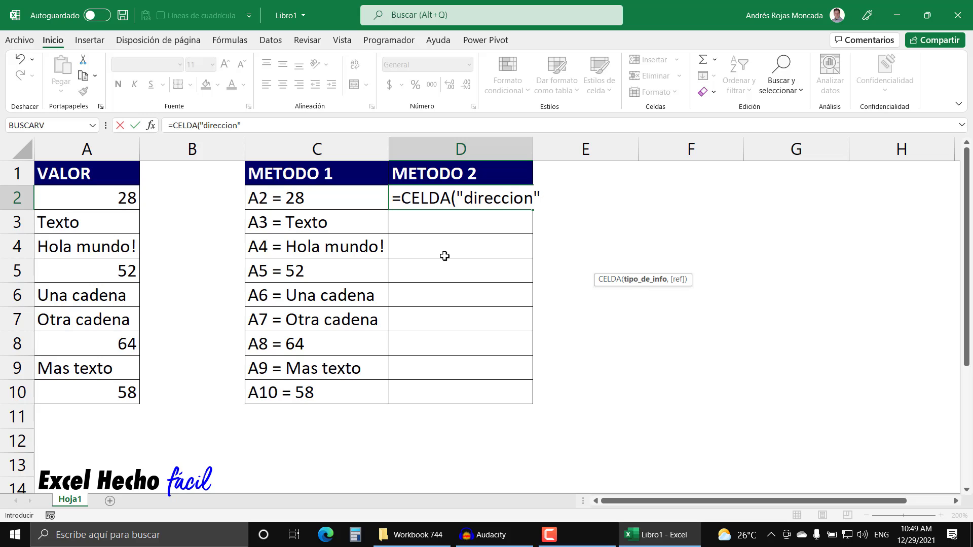
pyautogui.write(',')
pyautogui.click(89, 188)
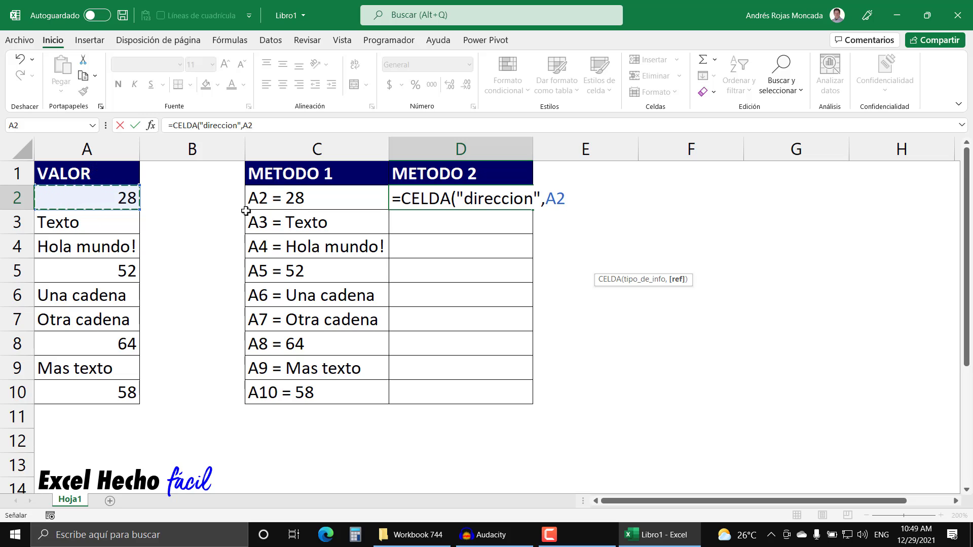
pyautogui.write(')')
pyautogui.press('Return')
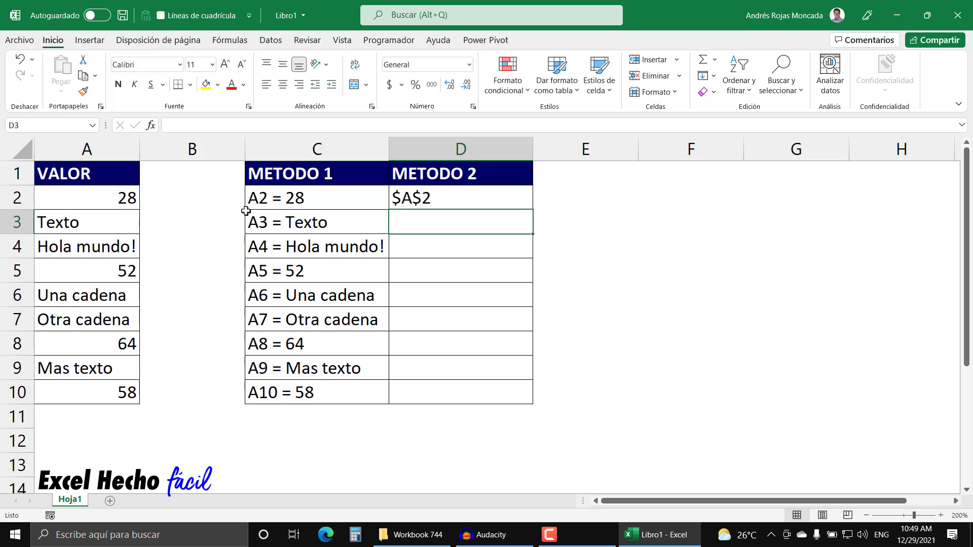
# Fill the CELDA formula down to D10, showing $A$2 through $A$10.
pyautogui.click(429, 200)
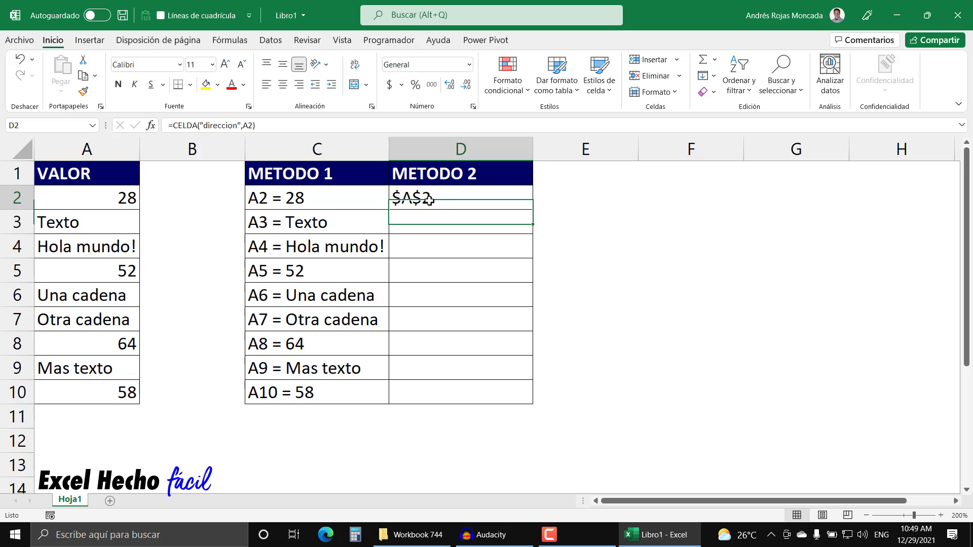
pyautogui.doubleClick(533, 209)
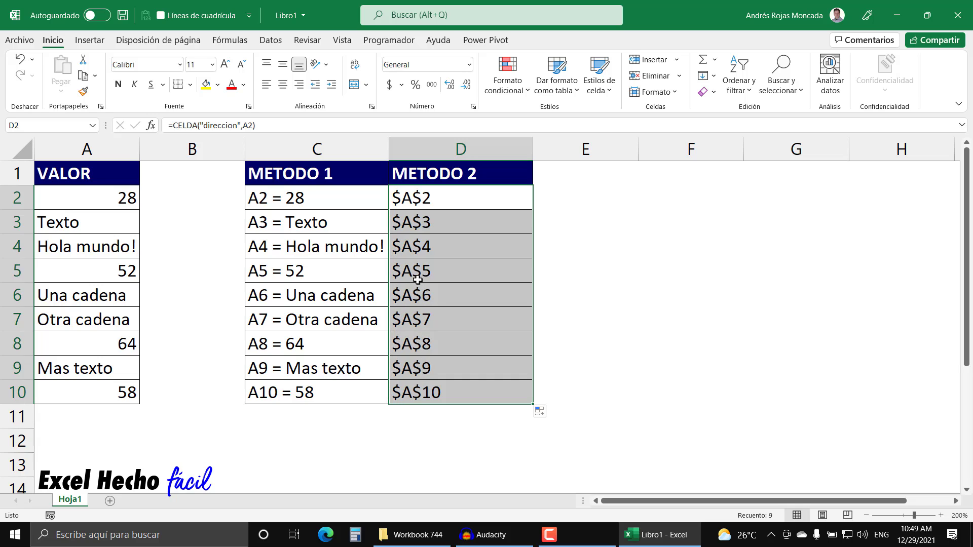
pyautogui.click(413, 198)
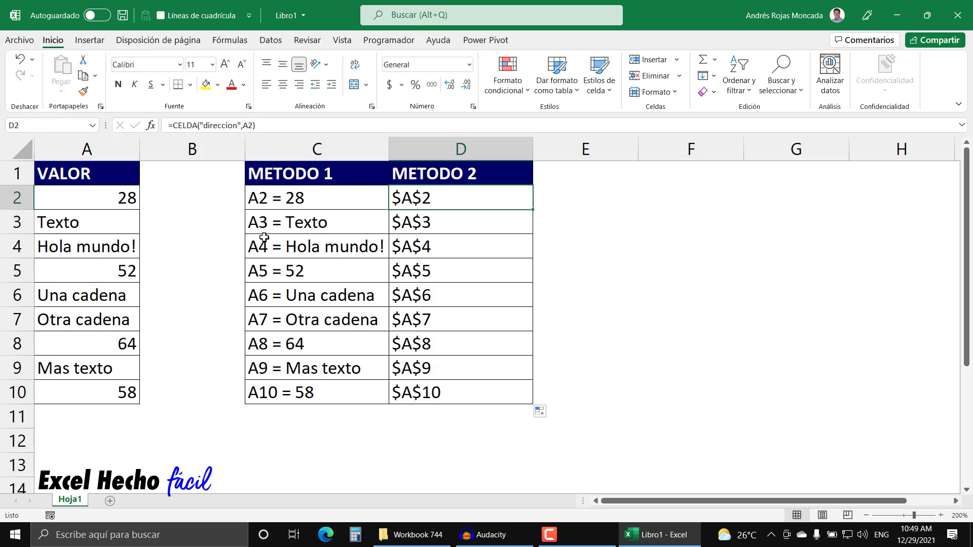
pyautogui.press('F2')
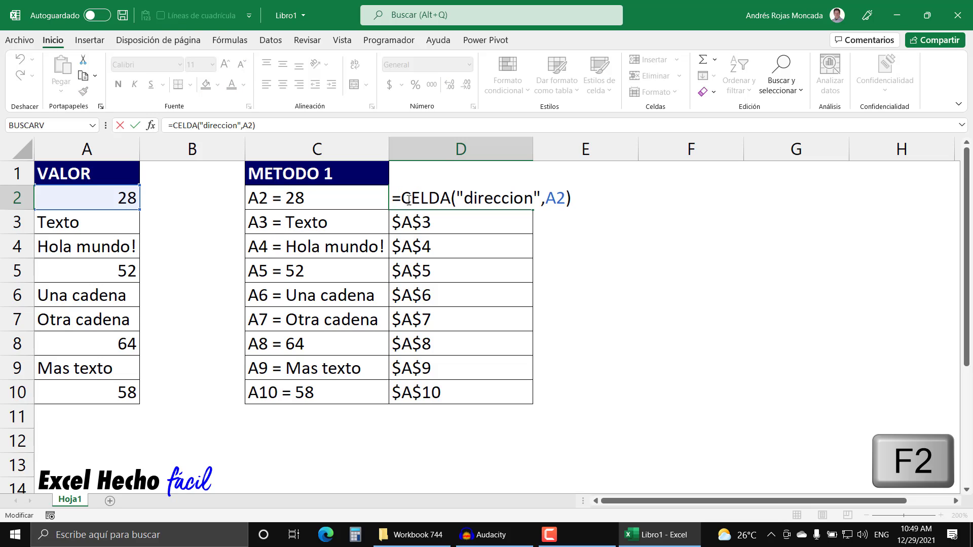
# Wrap D2's formula as =SUSTITUIR(CELDA("direccion",A2),"$","").
pyautogui.click(400, 198)
pyautogui.write('sus')
pyautogui.press('Tab')
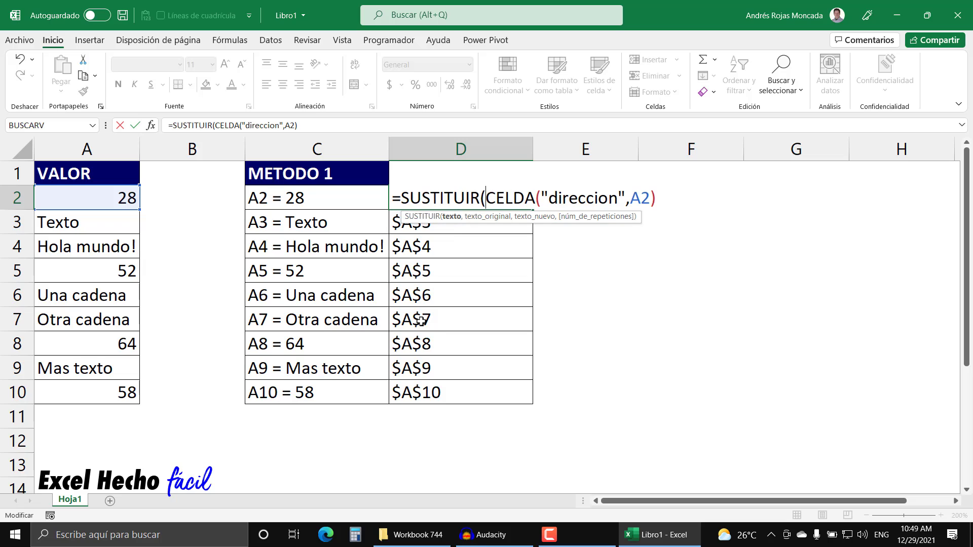
pyautogui.click(452, 217)
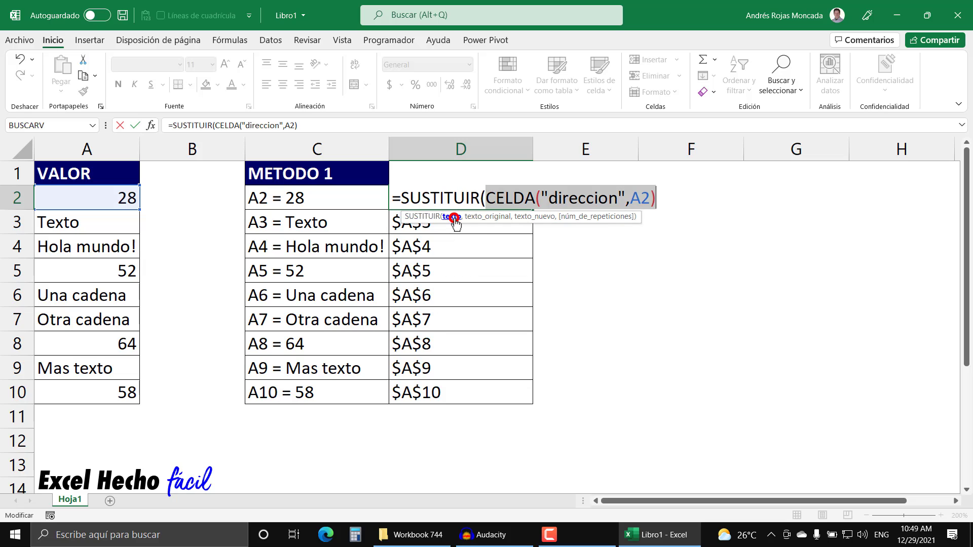
pyautogui.click(658, 202)
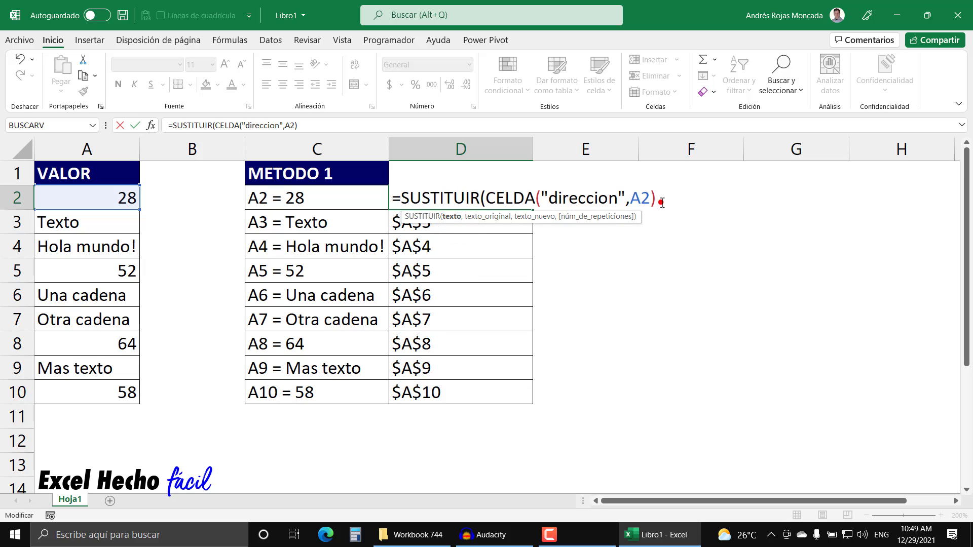
pyautogui.write(',')
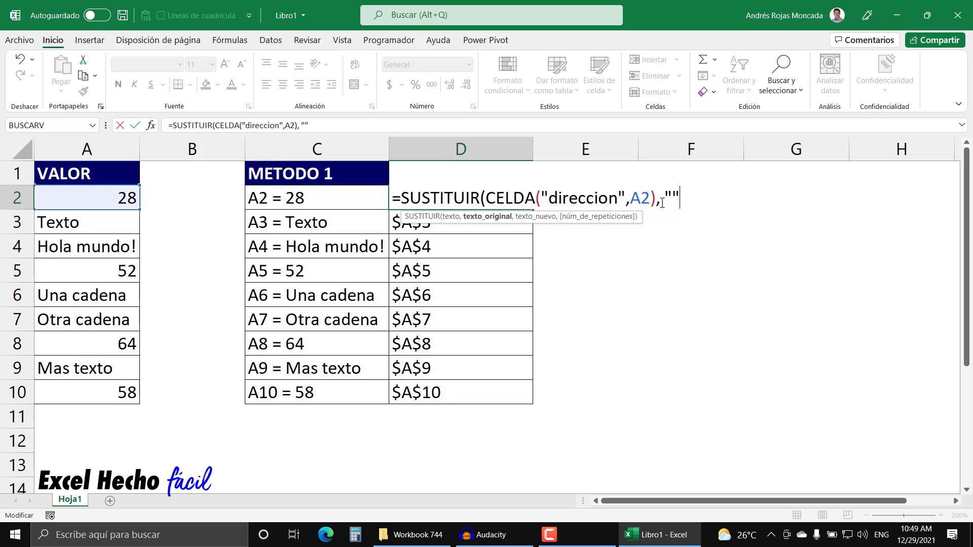
pyautogui.click(672, 197)
pyautogui.write('$')
pyautogui.click(691, 198)
pyautogui.write(',')
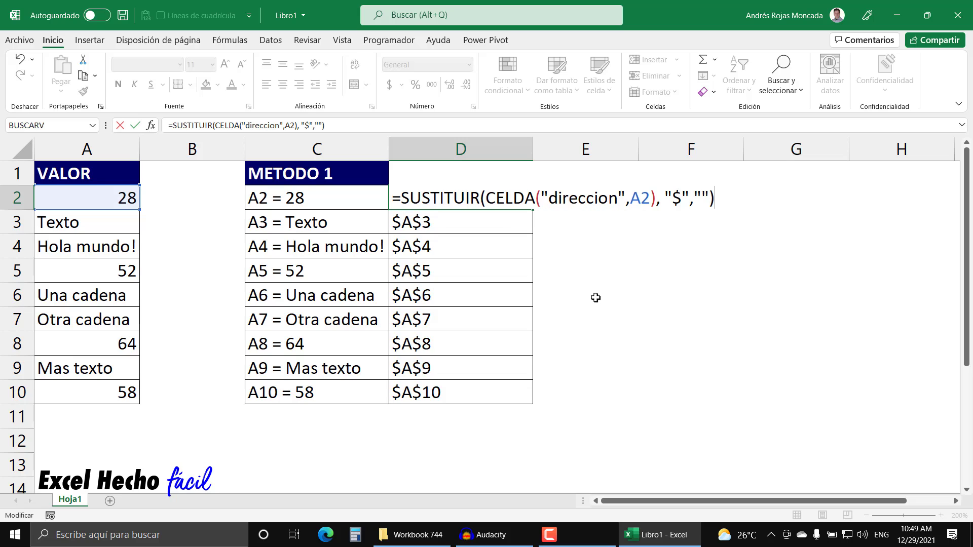
pyautogui.press('Return')
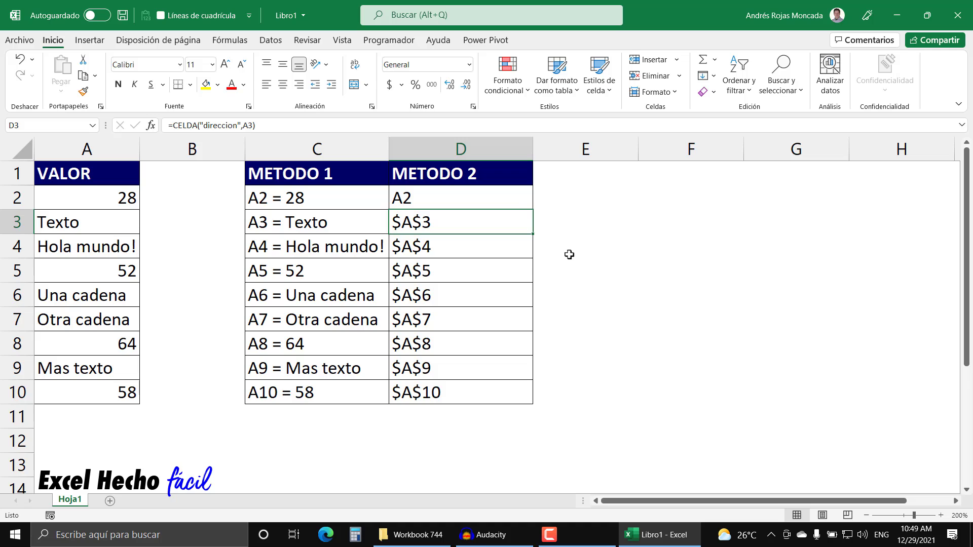
# Fill the SUSTITUIR formula down to D10, giving A2 through A10.
pyautogui.click(516, 199)
pyautogui.doubleClick(532, 211)
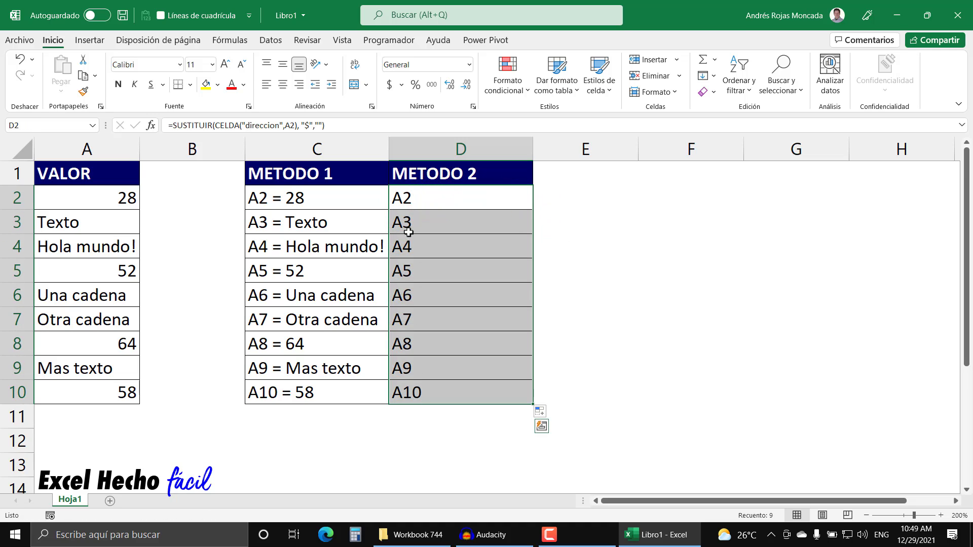
pyautogui.click(416, 201)
# Append &" = "&A2 to the SUSTITUIR formula in D2.
pyautogui.press('F2')
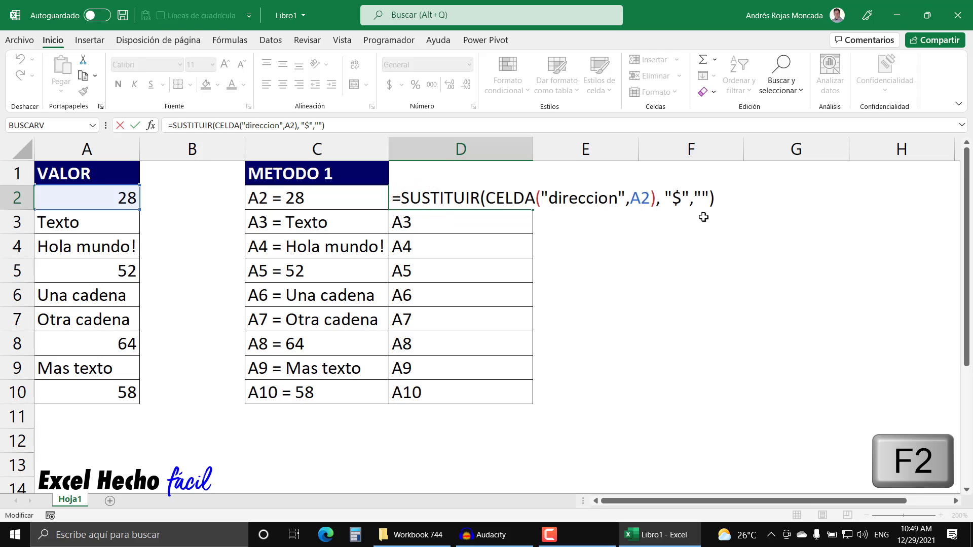
pyautogui.write('&" =')
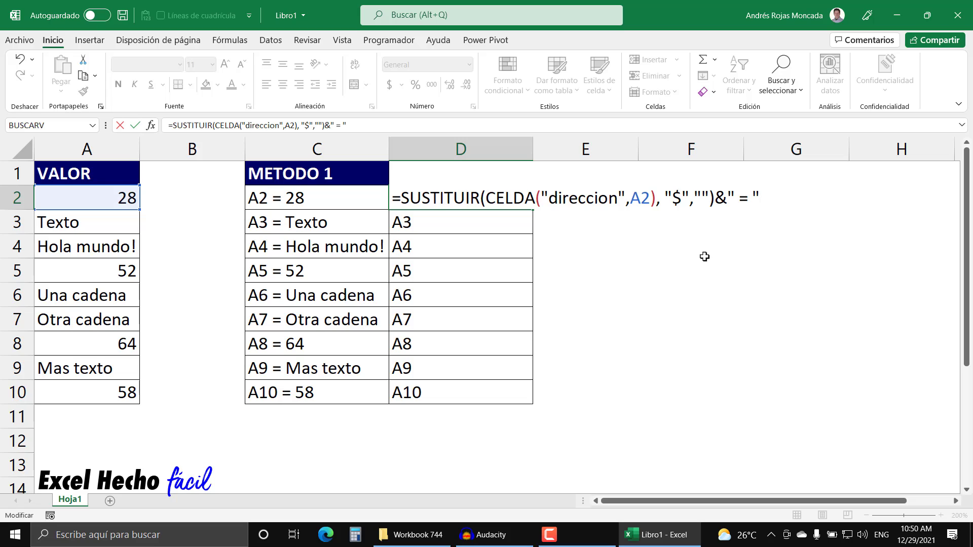
pyautogui.write('&')
pyautogui.click(125, 196)
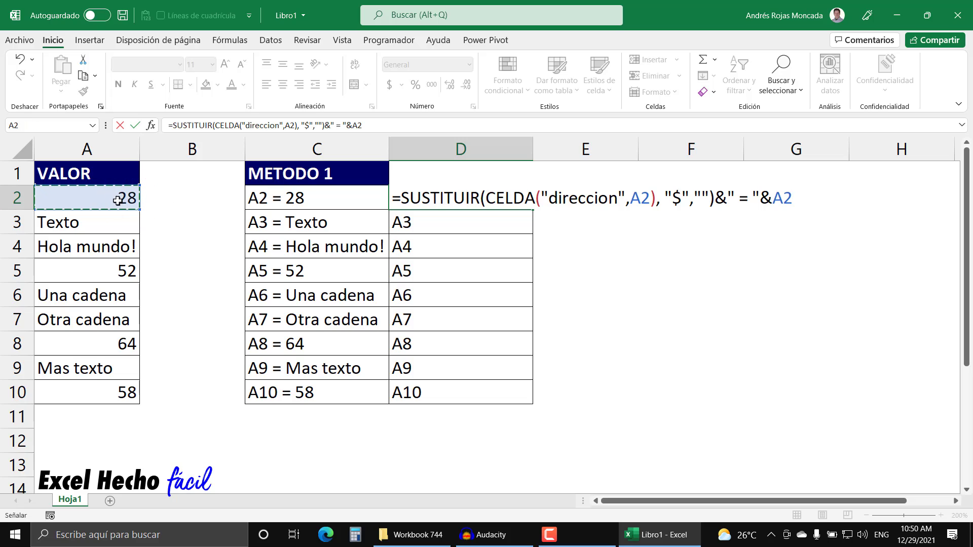
pyautogui.press('Return')
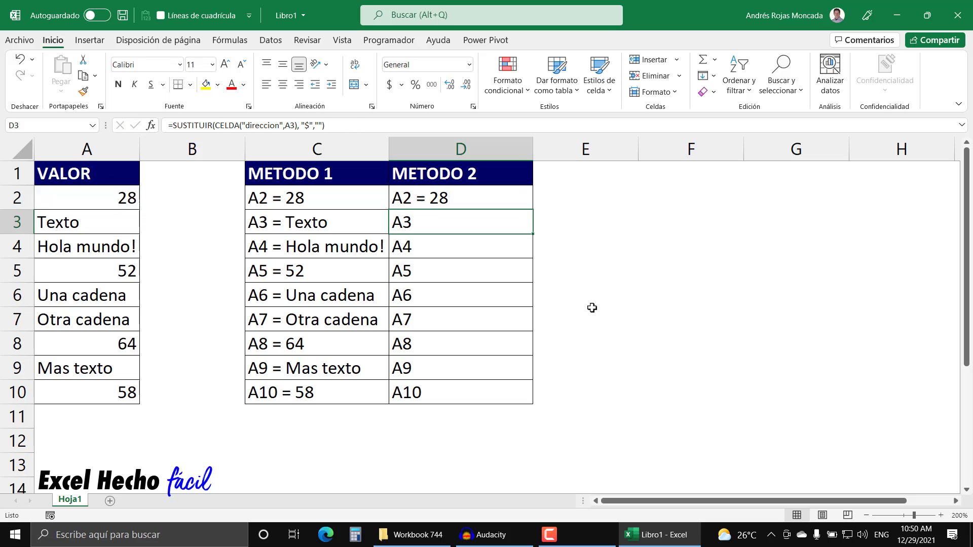
# Fill the D2 label formula down to D10 and compare it with METODO 1.
pyautogui.click(495, 195)
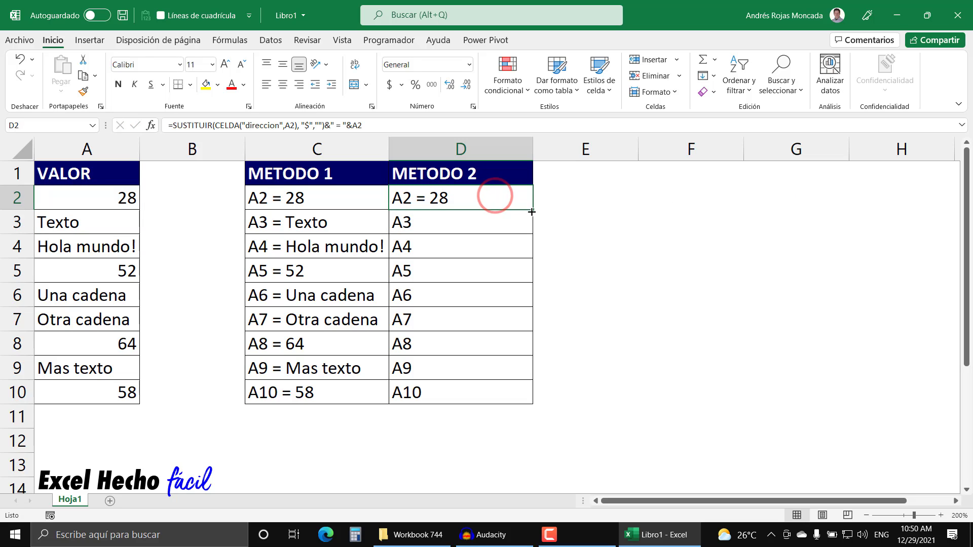
pyautogui.doubleClick(531, 210)
pyautogui.moveTo(465, 192); pyautogui.dragTo(436, 393)
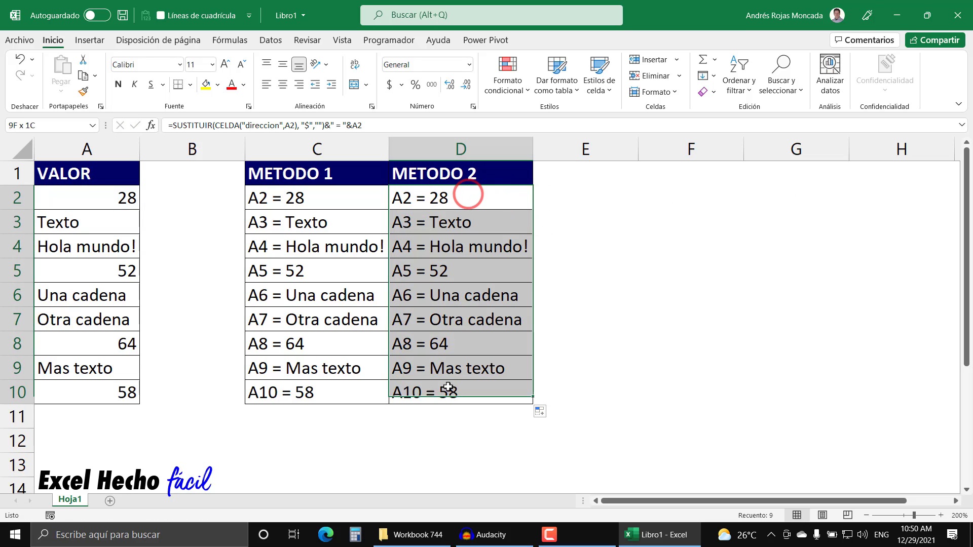
pyautogui.moveTo(309, 393); pyautogui.dragTo(304, 192)
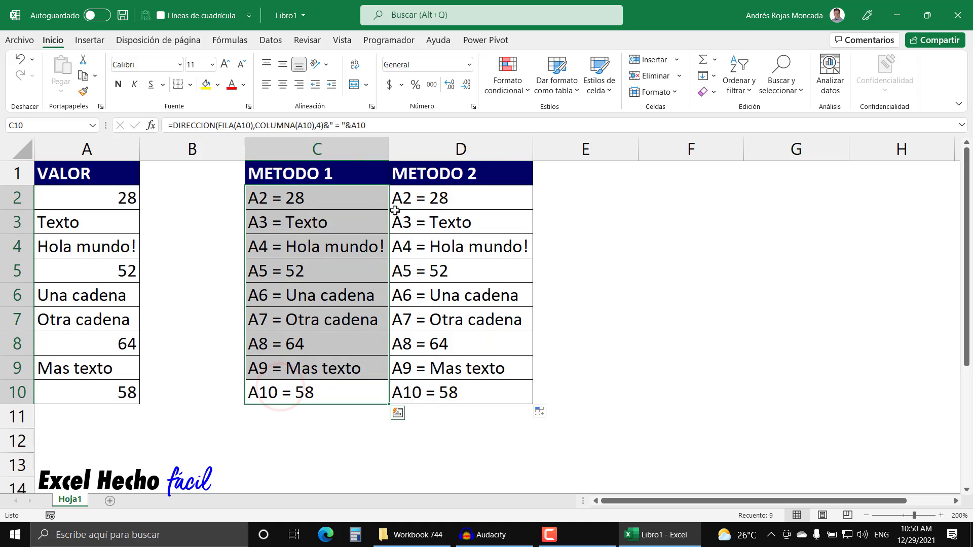
pyautogui.click(398, 194)
pyautogui.moveTo(398, 194); pyautogui.dragTo(400, 393)
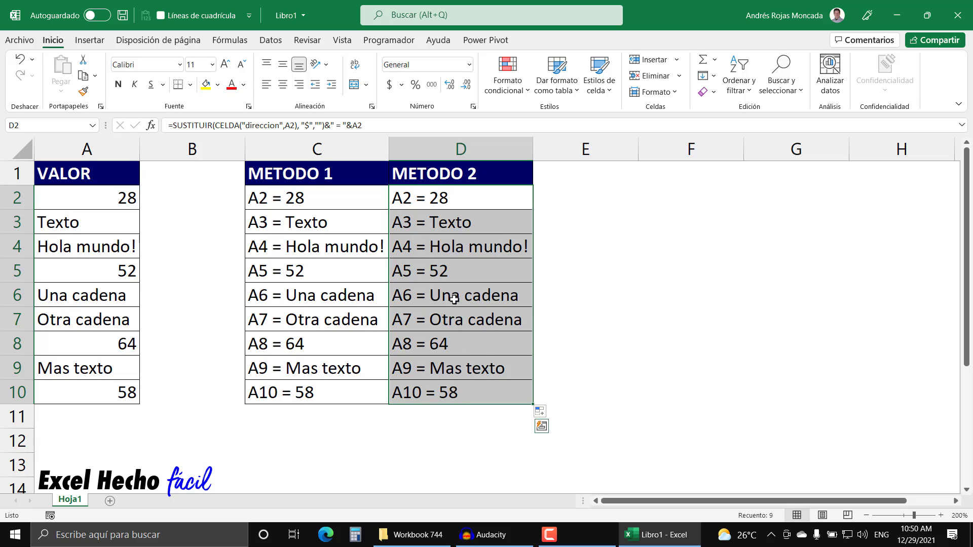
pyautogui.click(691, 173)
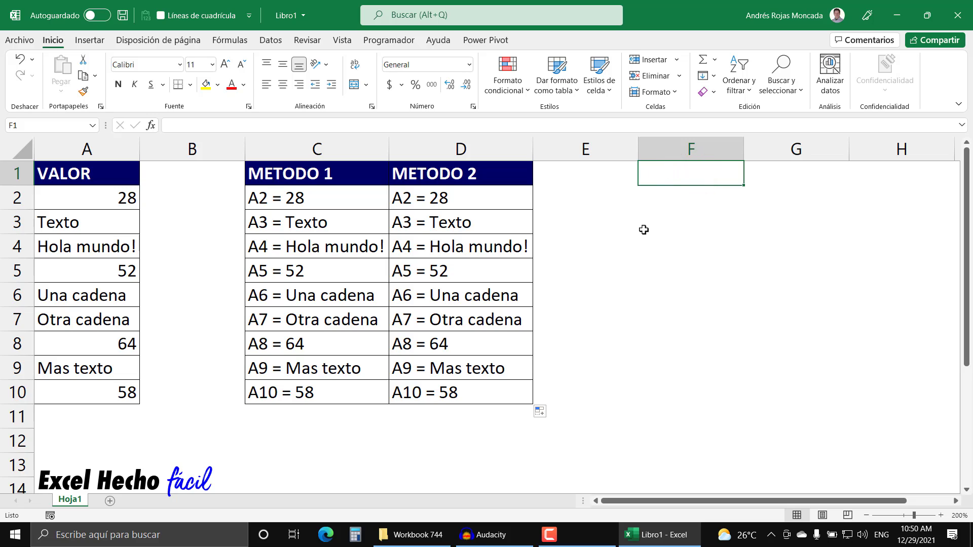
# Enter =FORMULATEXTO(C2) in C12 and =FORMULATEXTO(D2) in C13.
pyautogui.click(316, 413)
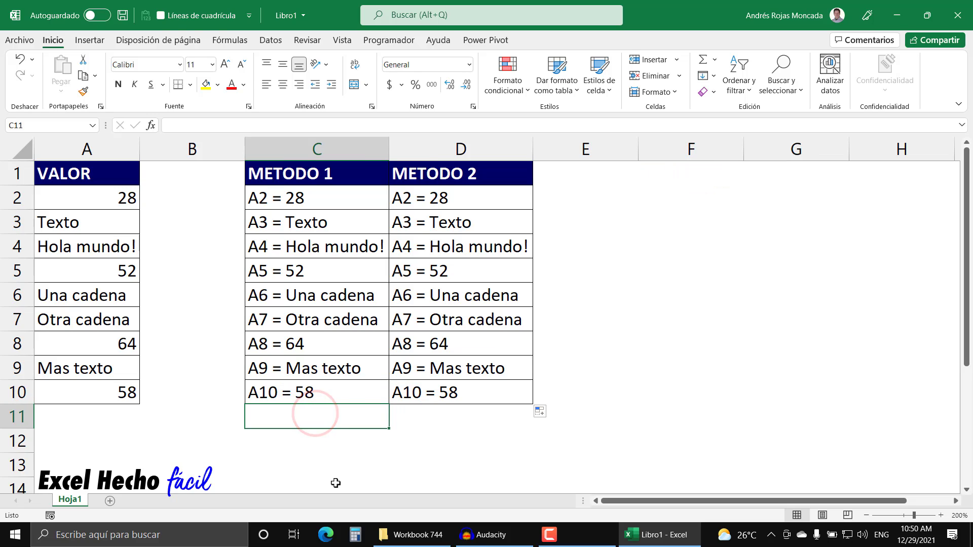
pyautogui.write('=')
pyautogui.press('Escape')
pyautogui.press('Return')
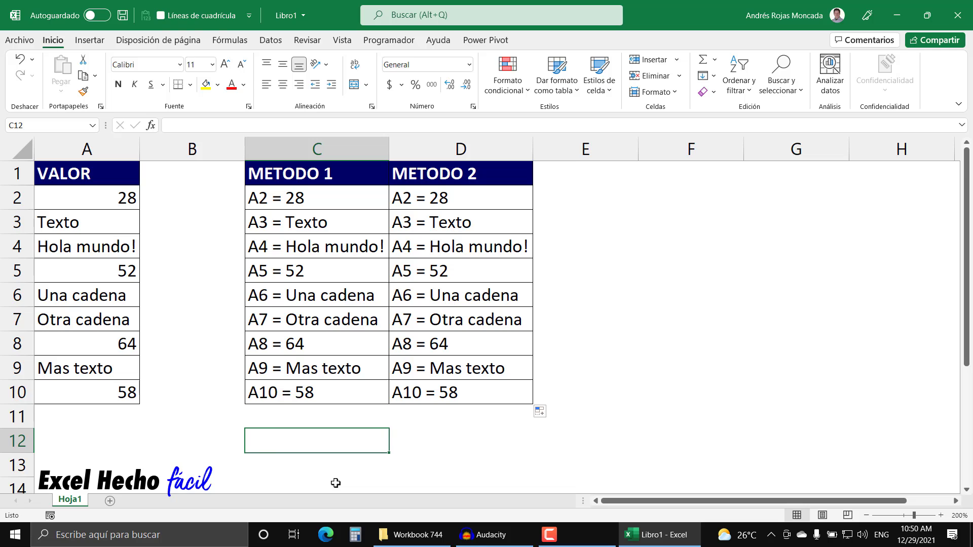
pyautogui.write('=for')
pyautogui.press('Tab')
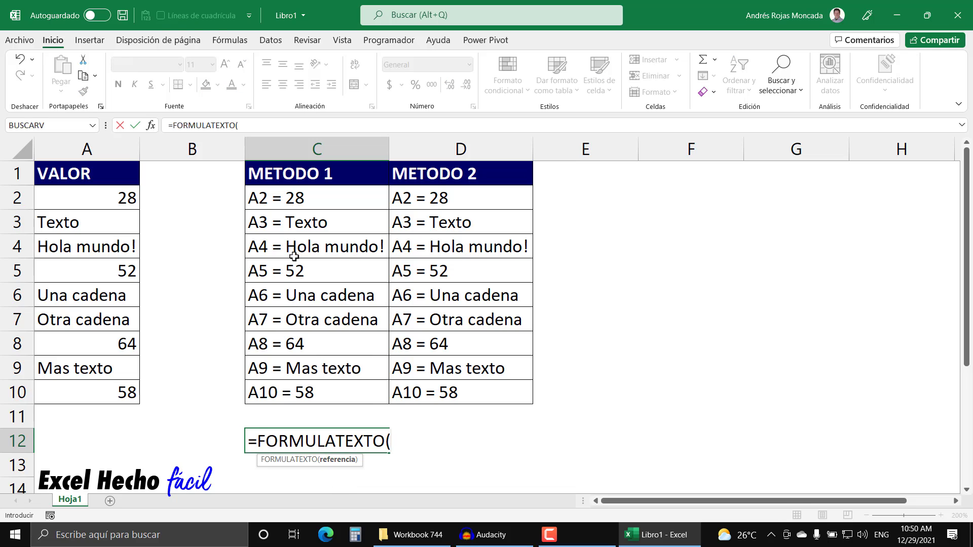
pyautogui.click(294, 201)
pyautogui.write(')')
pyautogui.press('Return')
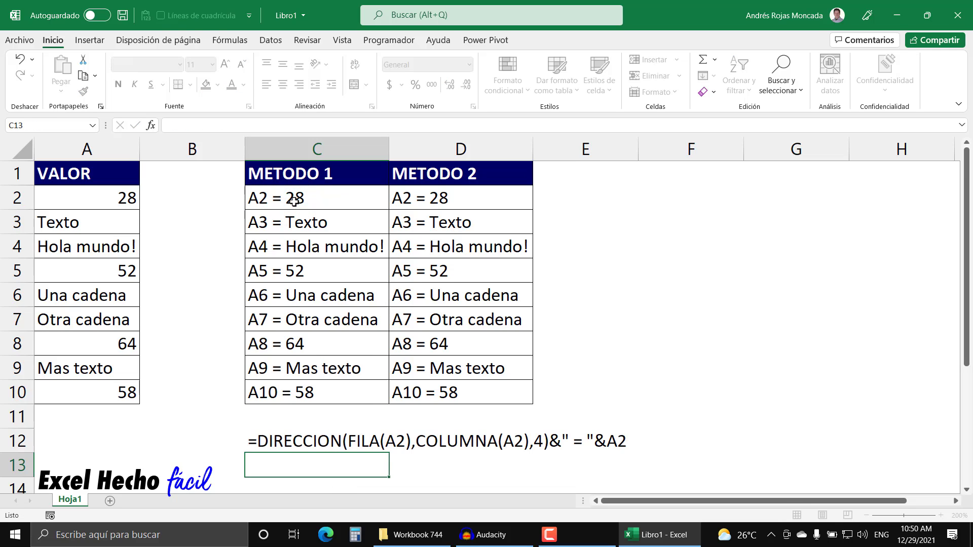
pyautogui.write('=for')
pyautogui.press('Tab')
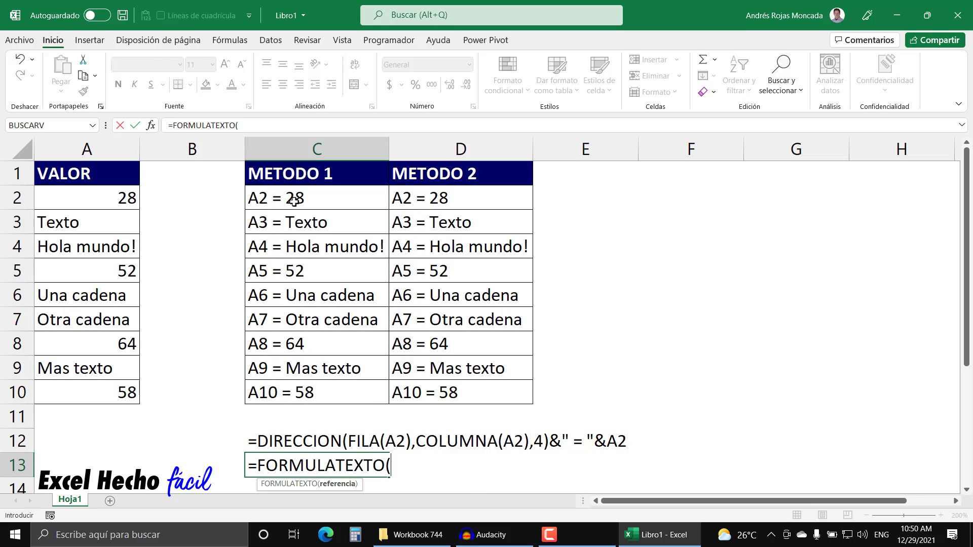
pyautogui.click(432, 199)
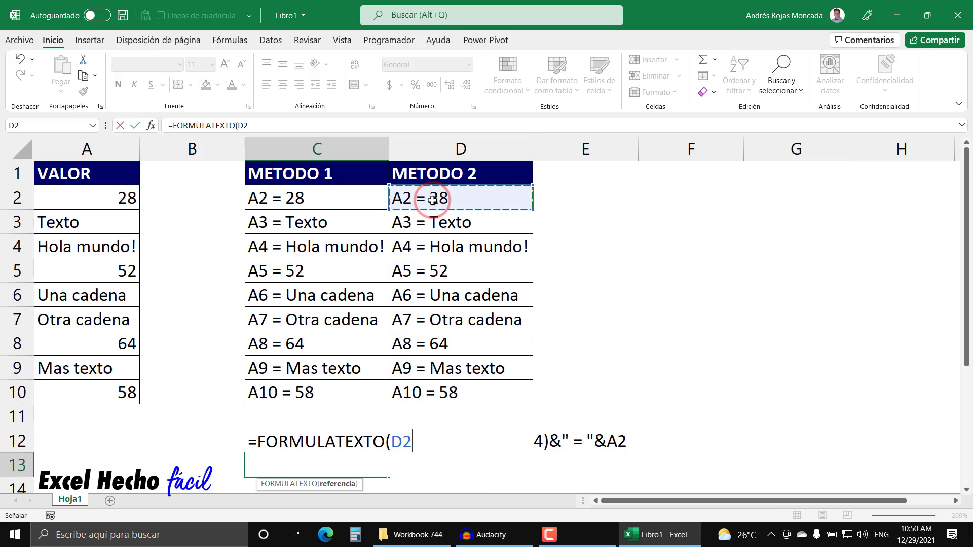
pyautogui.press('Return')
# Colour the C12:C13 formula text blue.
pyautogui.scroll(1, 432, 200)
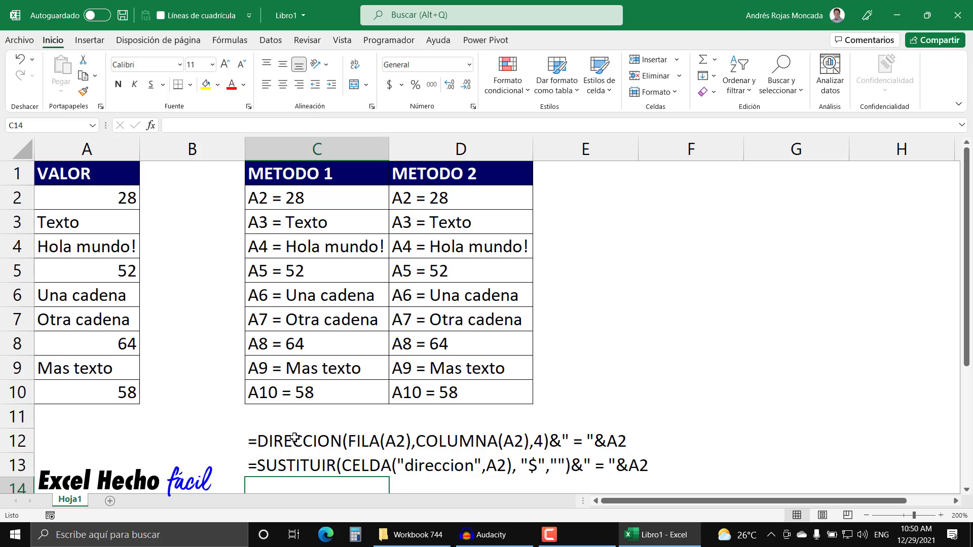
pyautogui.moveTo(294, 437); pyautogui.dragTo(288, 448)
pyautogui.click(244, 85)
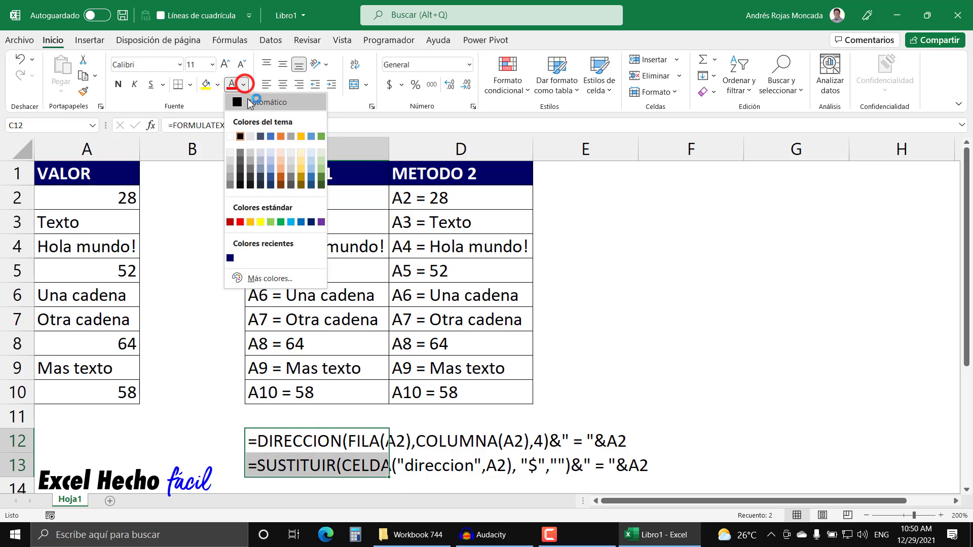
pyautogui.click(301, 222)
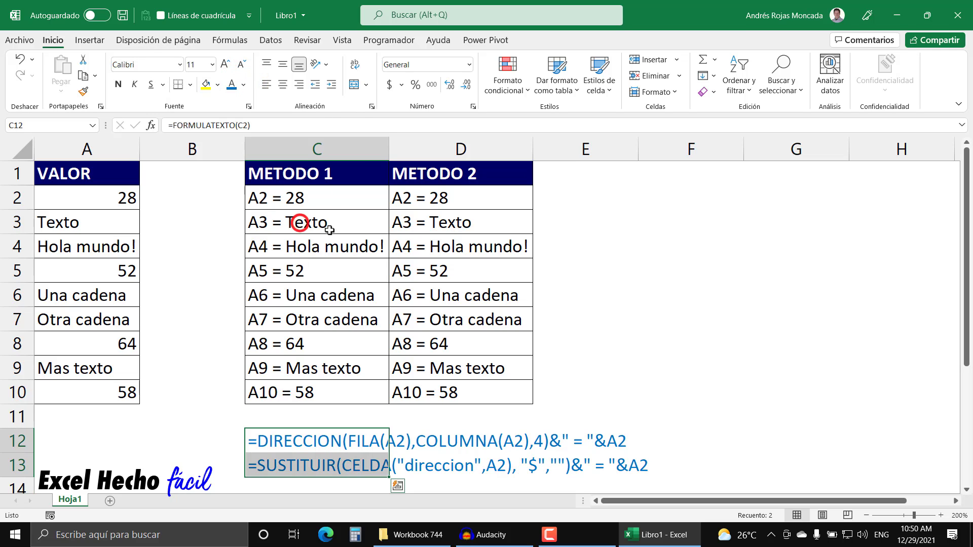
pyautogui.click(664, 170)
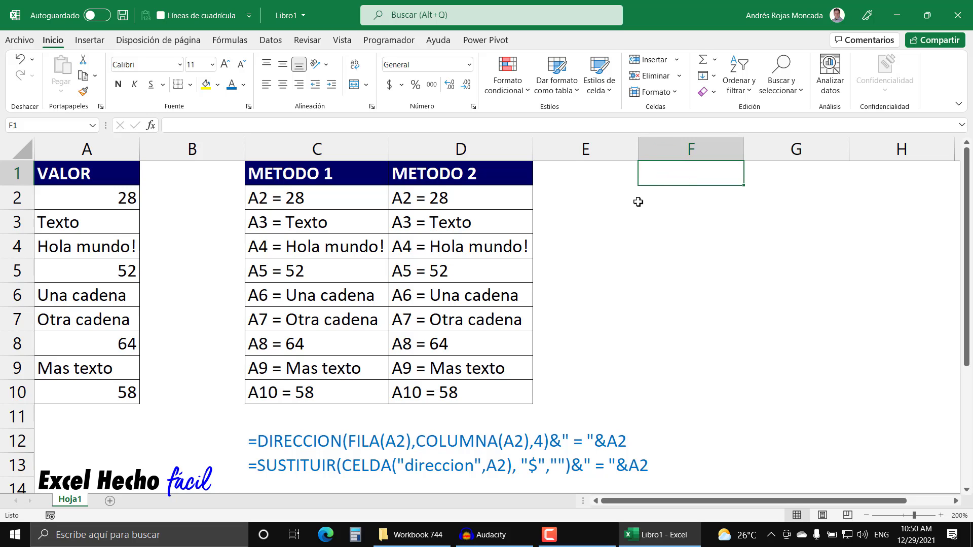